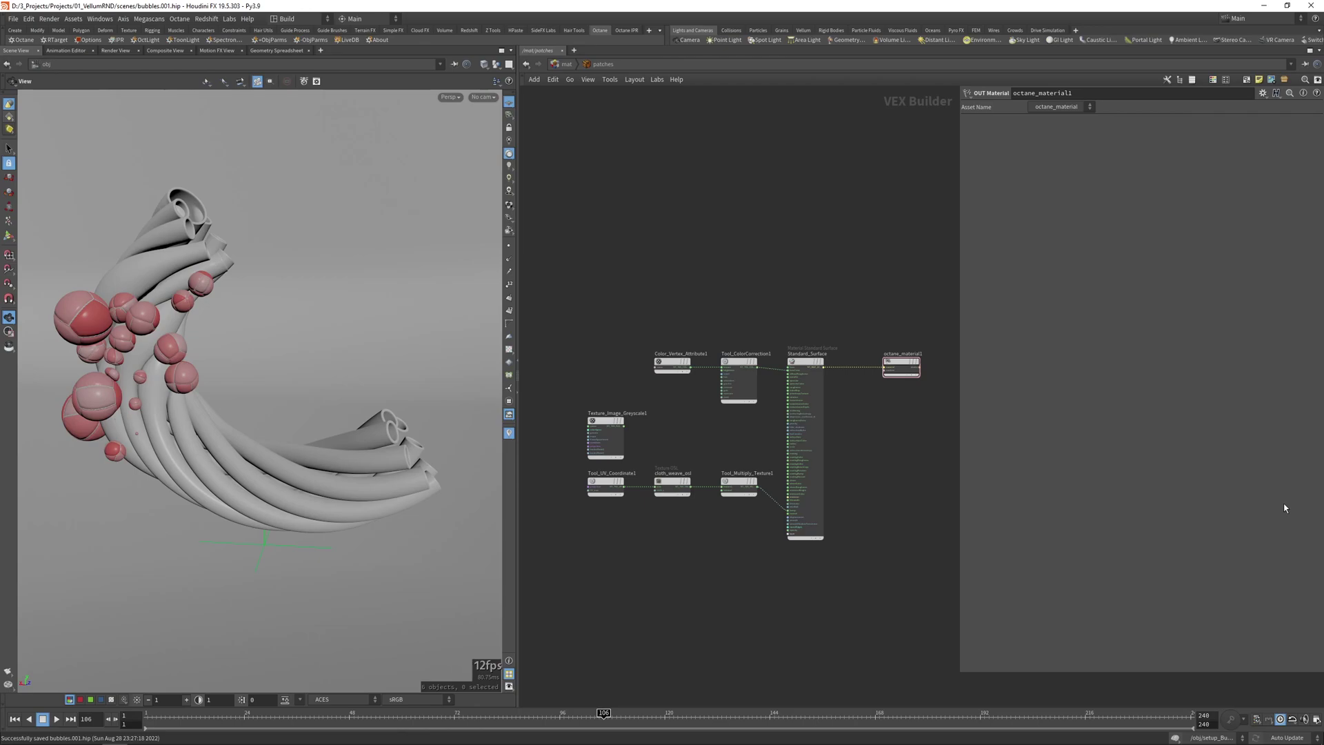
Switch to Cinema 4D and move the Live Viewer window to uncover the material manager.
scroll(689, 429, "up", 2)
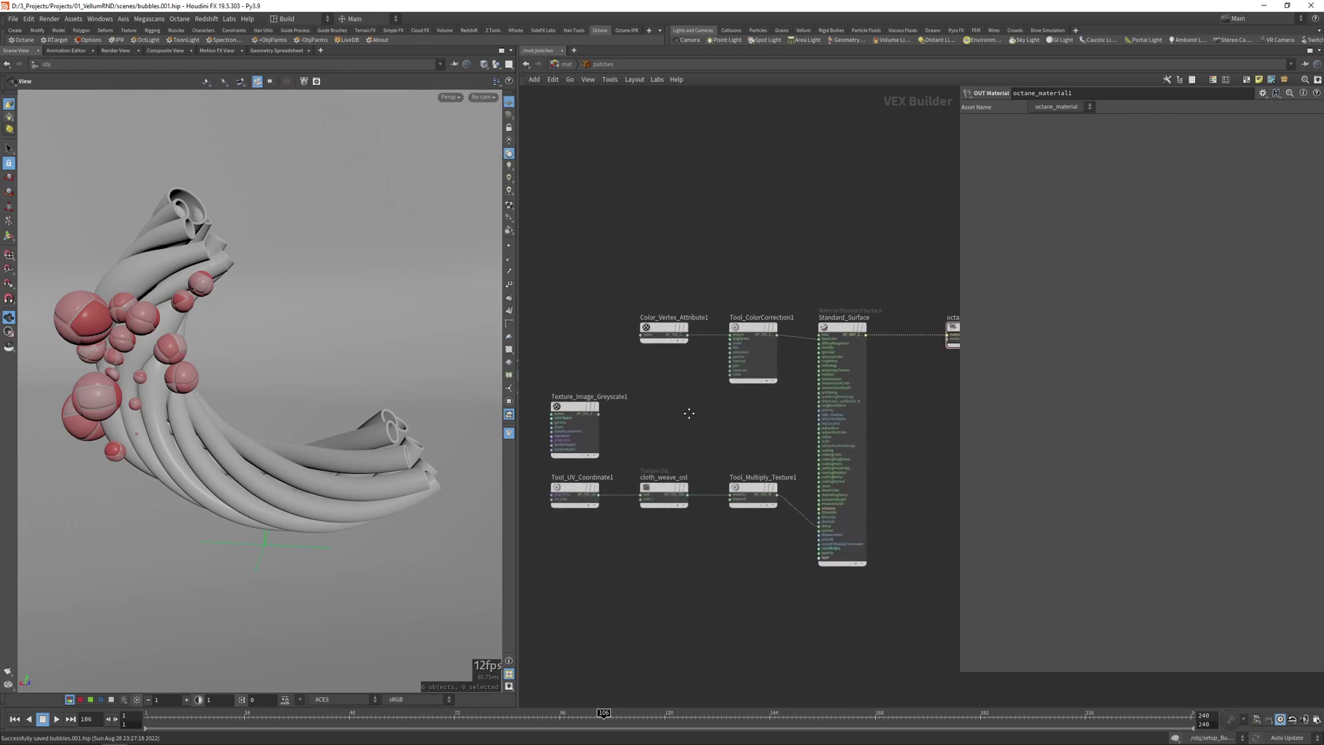
key("alt+Tab")
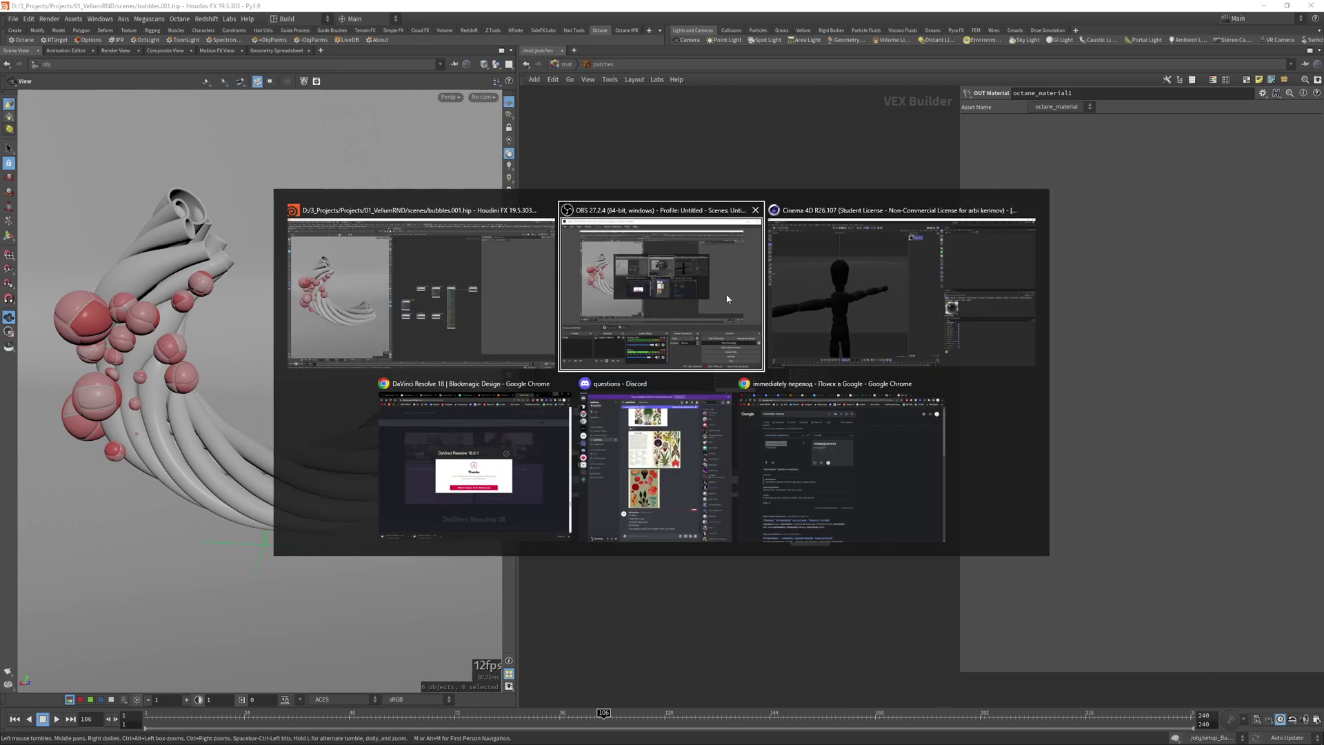
left_click_drag(345, 199, 198, 173)
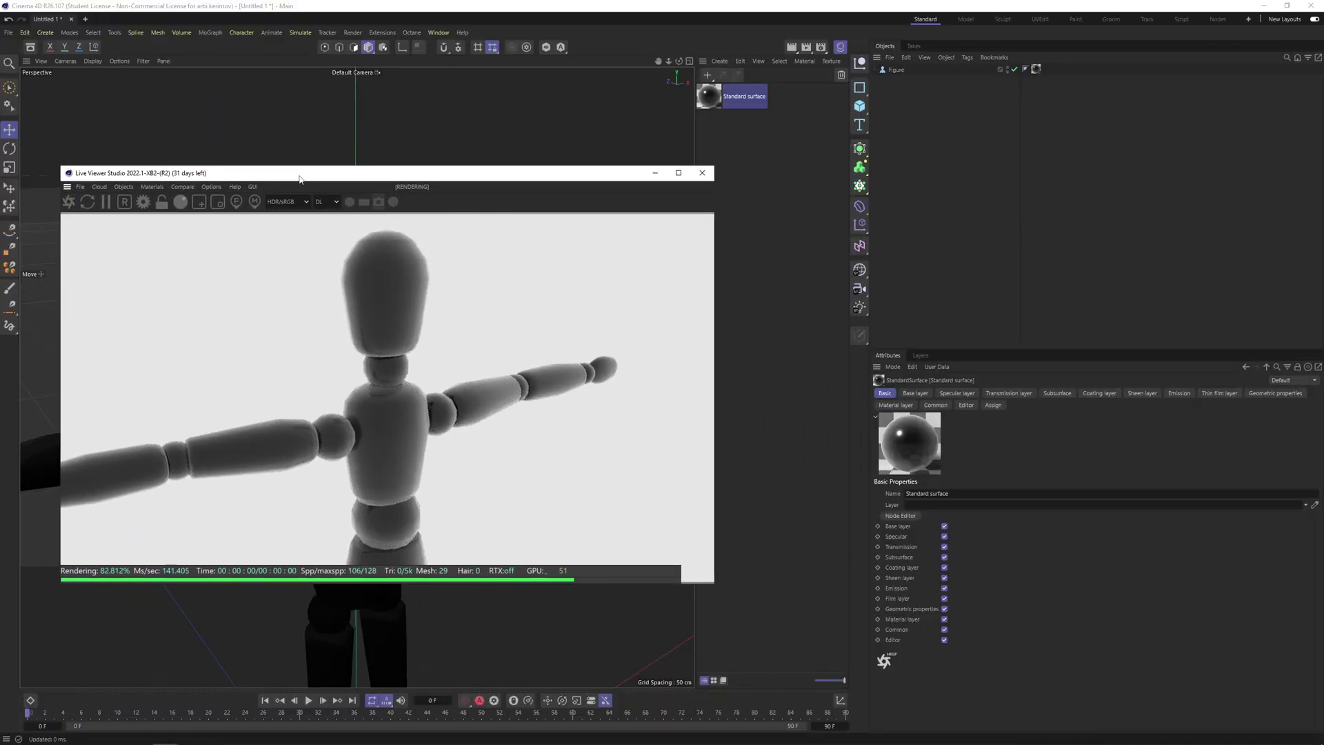
Open the Standard surface material in the Octane Node Editor and solo its Falloff map node in the Live Viewer.
double_click(709, 96)
left_click(738, 209)
left_click(1043, 94)
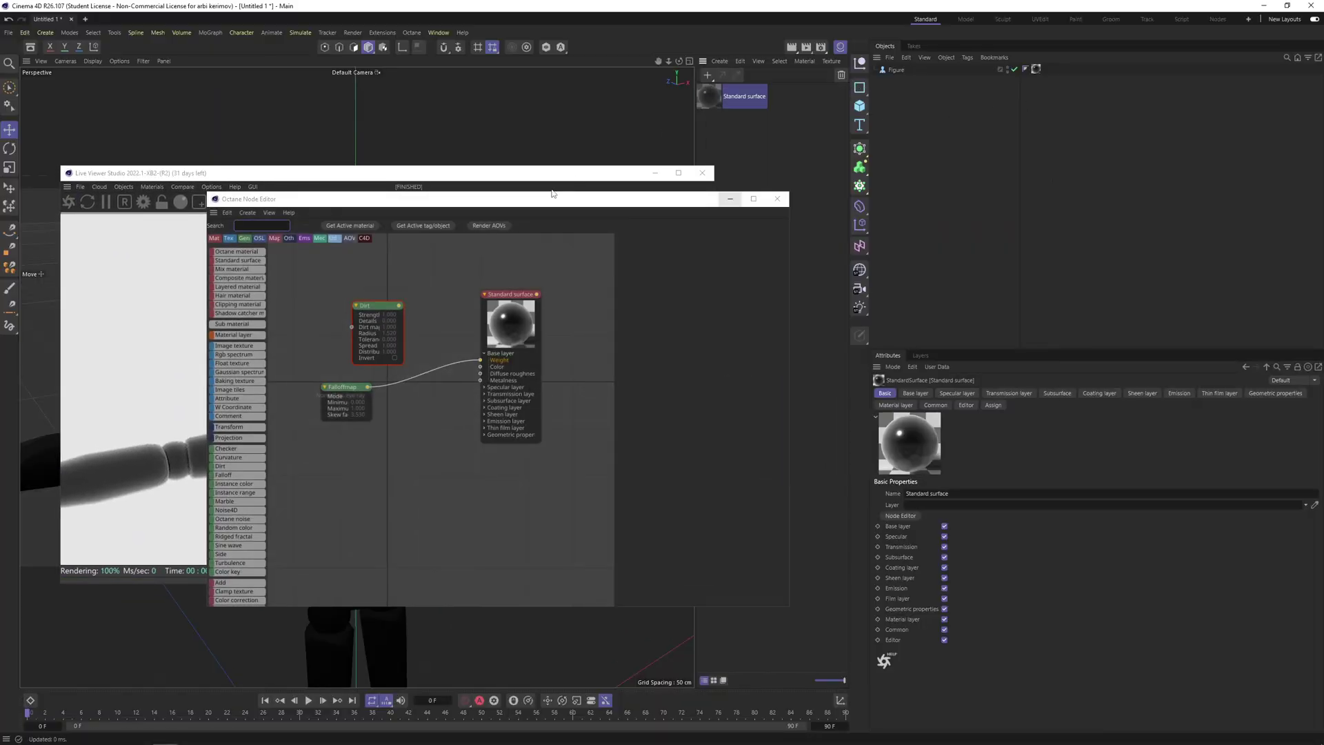
left_click_drag(549, 199, 1011, 332)
left_click_drag(816, 519, 856, 522)
key("s")
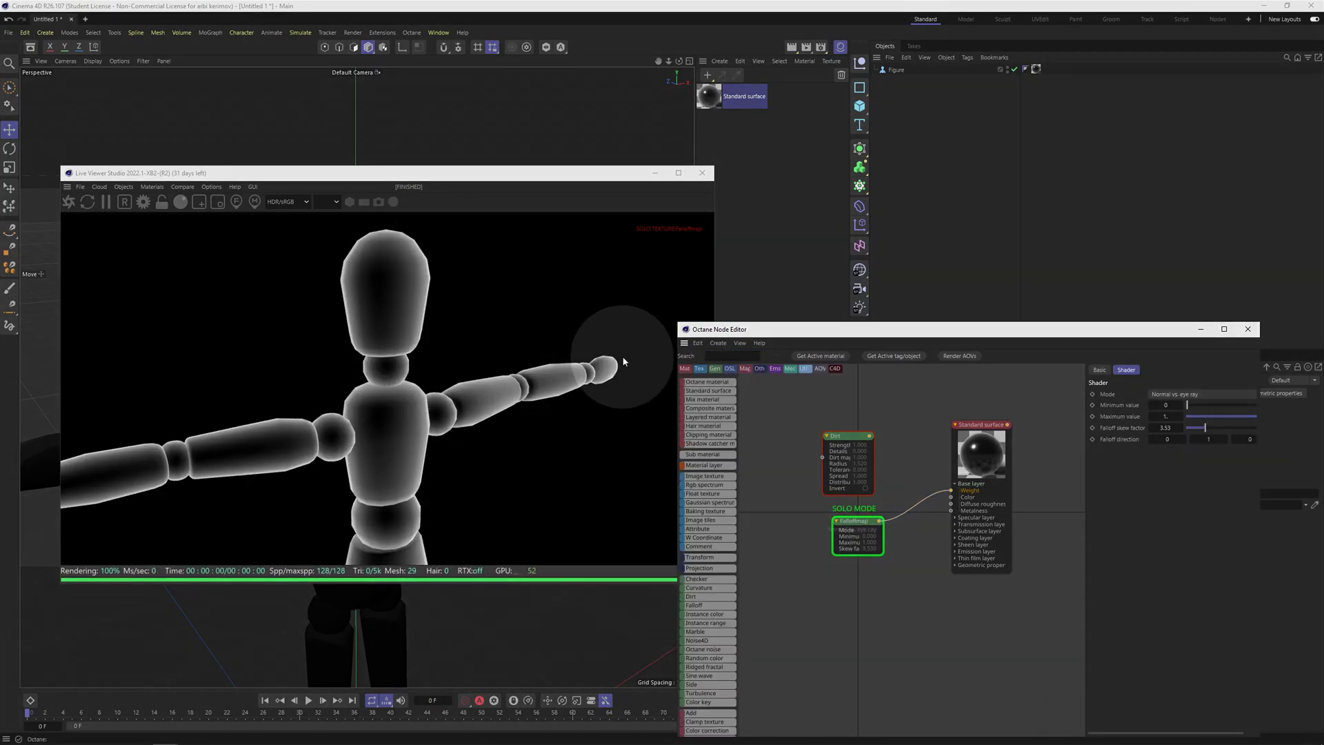
middle_click_drag(808, 531, 846, 487)
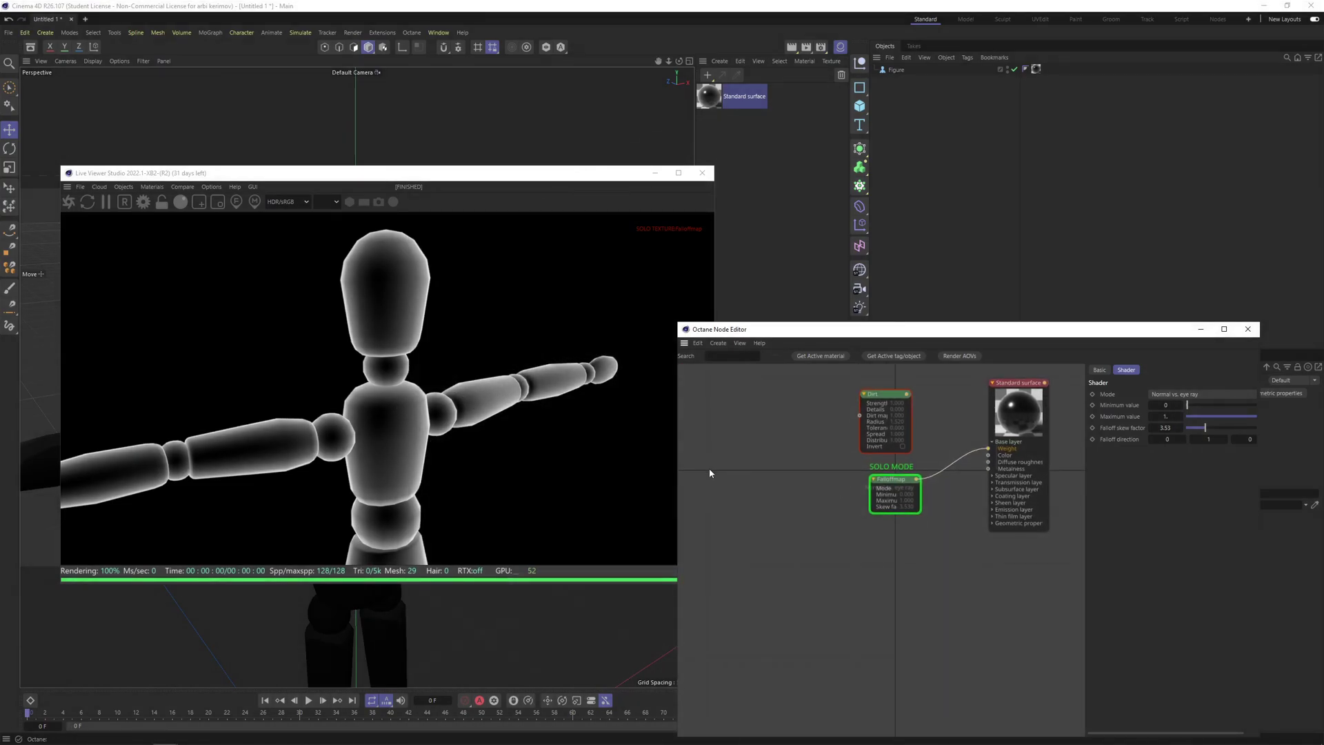
Add an Image texture node below the Falloff map, and close the Octane Node Editor and Live Viewer.
left_click(821, 522)
left_click(1263, 692)
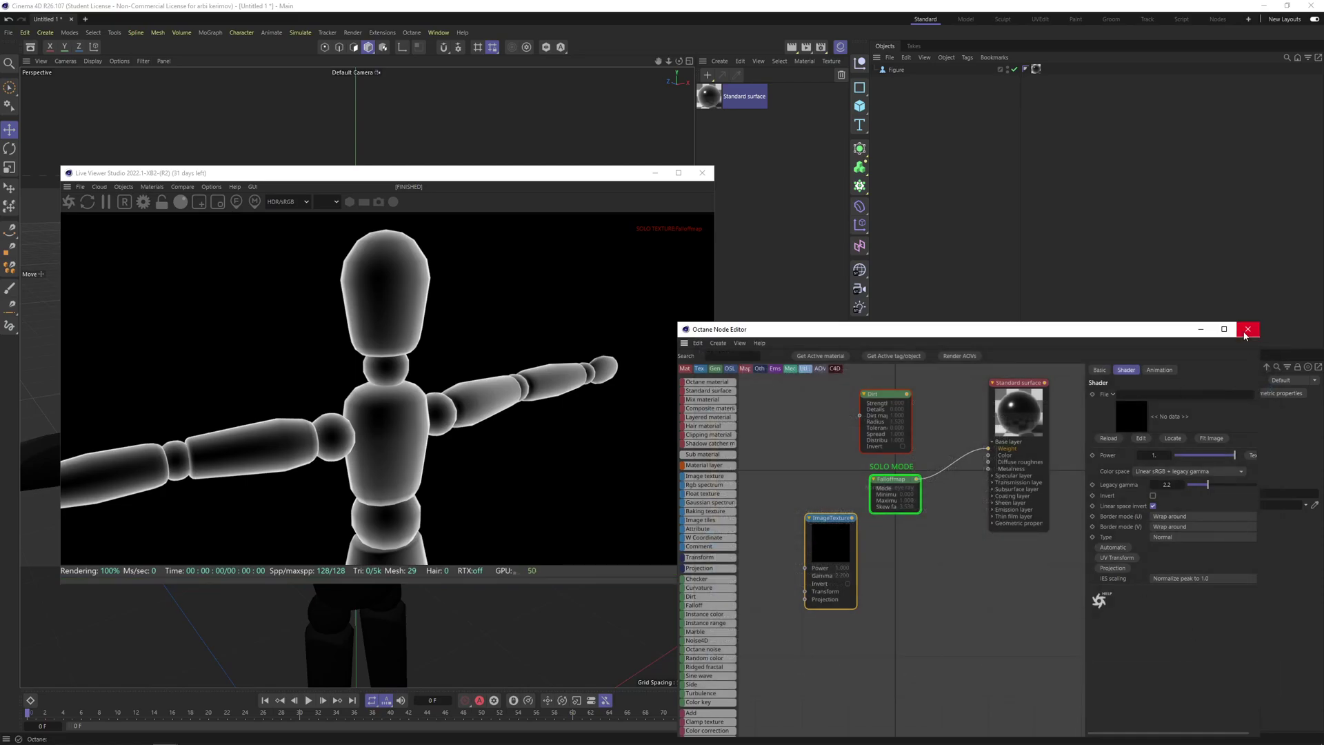
left_click(1248, 329)
left_click(702, 173)
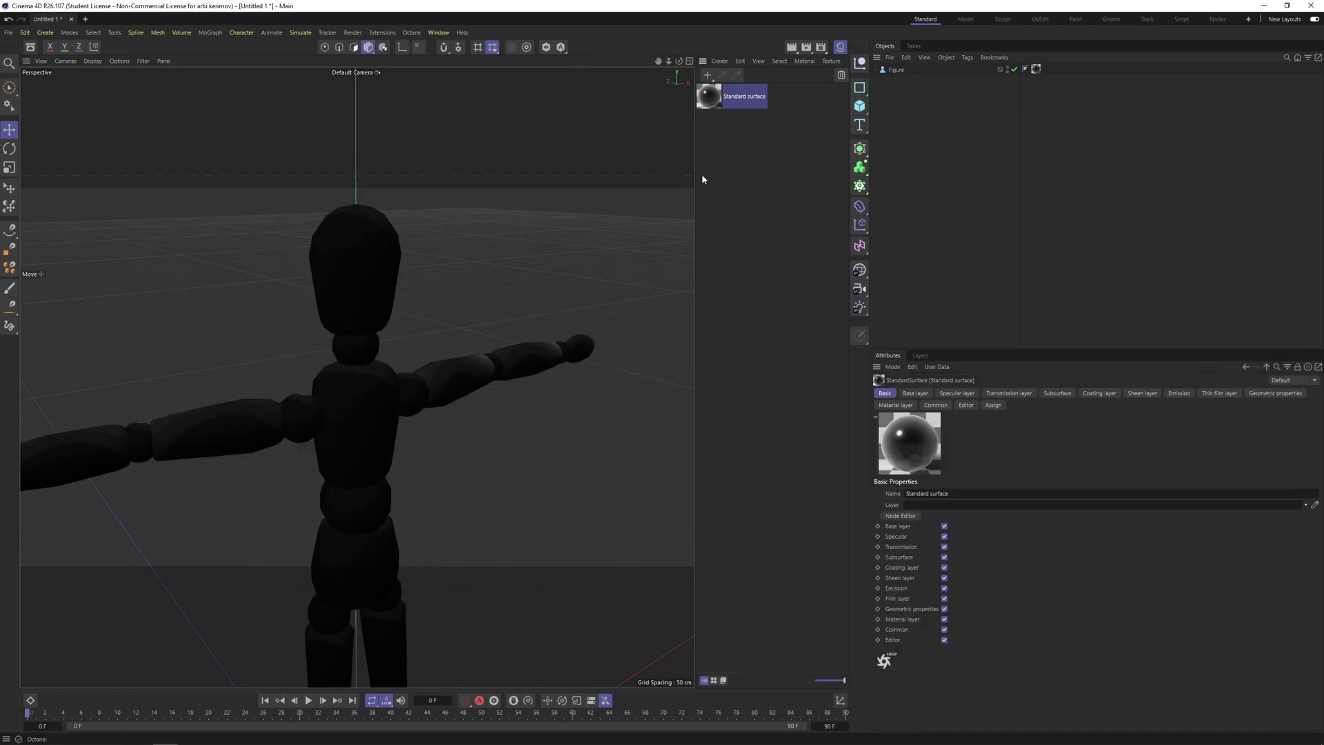
Switch back to Houdini, start the Octane IPR render and frame the stitched spheres in it.
key("alt+Tab")
left_click(765, 284)
scroll(666, 405, "up", 2)
middle_click_drag(669, 404, 652, 399)
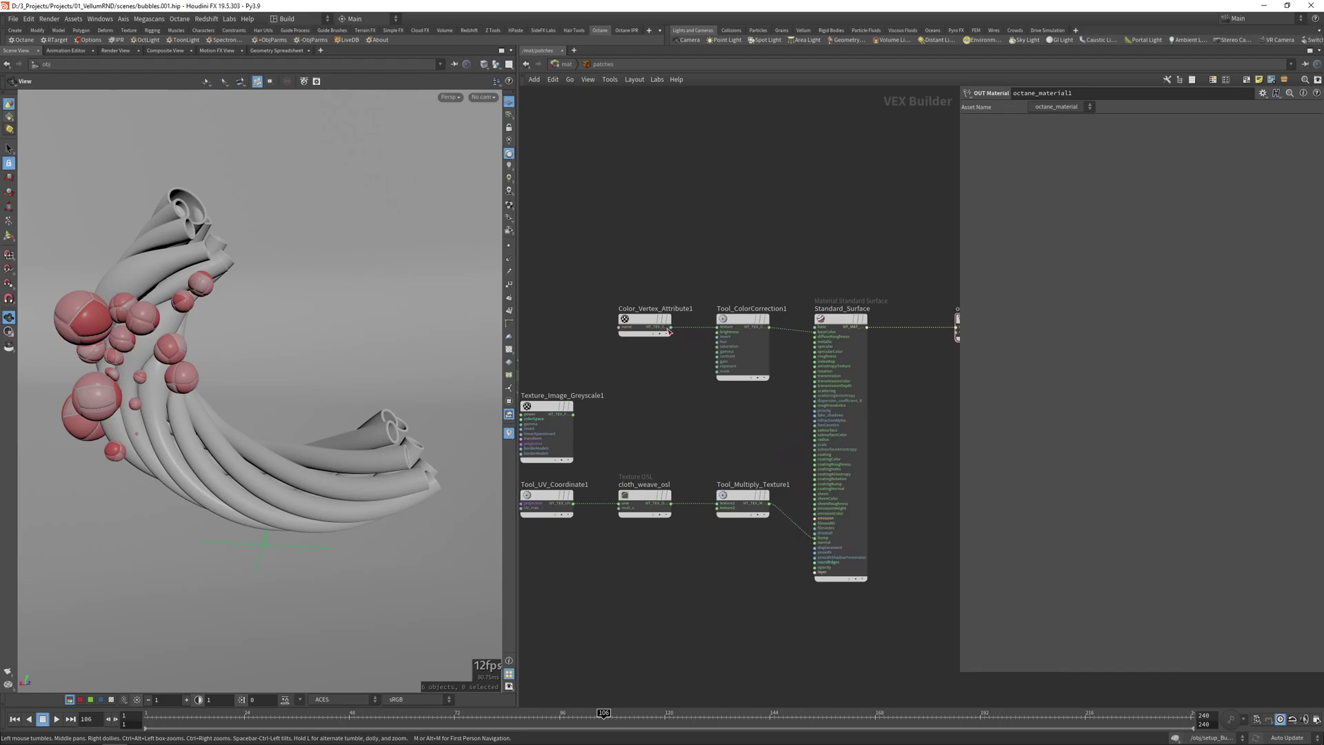
middle_click_drag(722, 224, 747, 215)
scroll(748, 215, "down", 1)
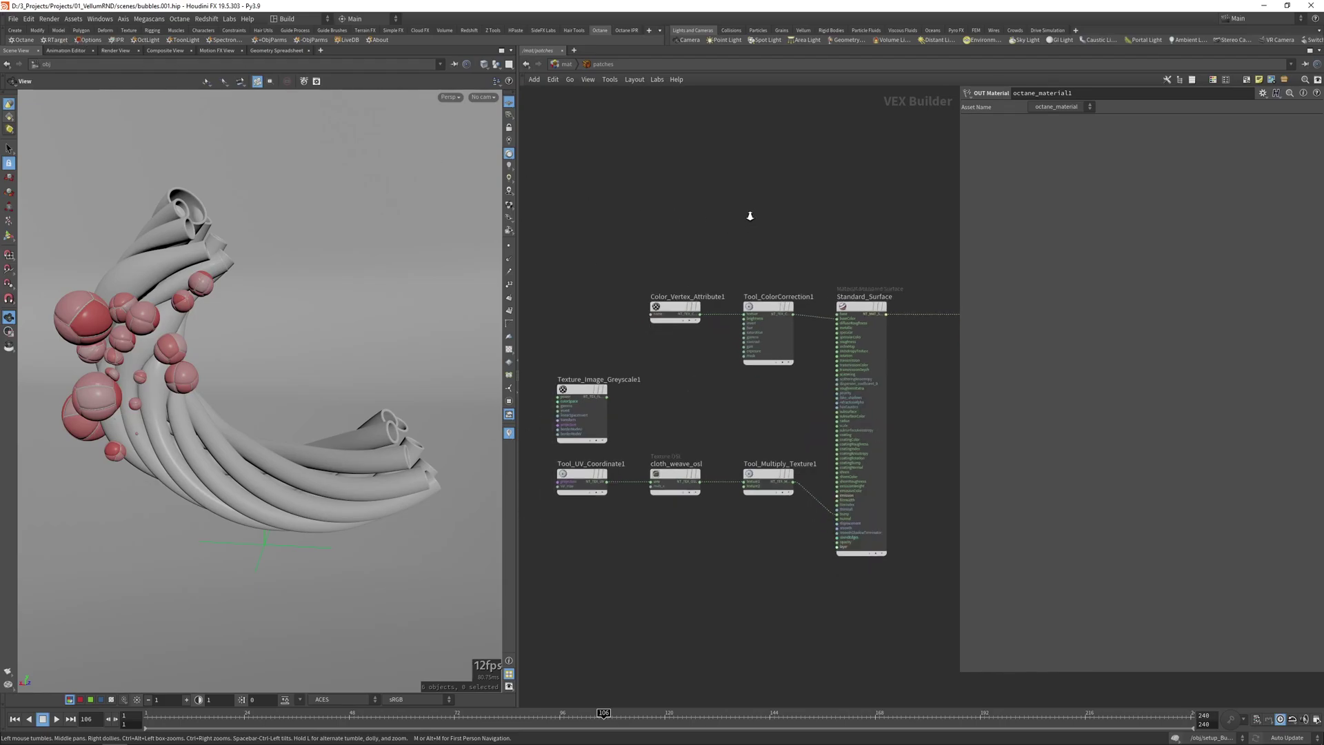
left_click(116, 40)
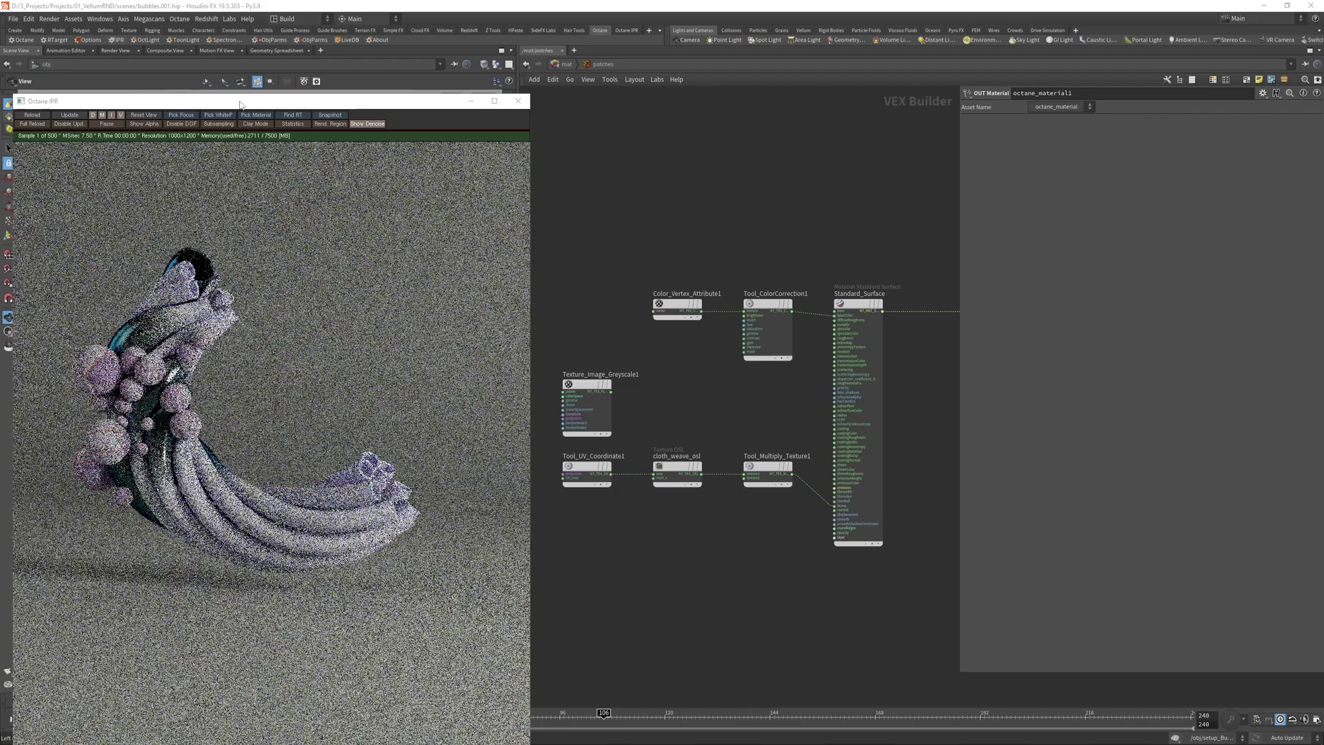
left_click_drag(302, 105, 349, 35)
scroll(119, 292, "up", 6)
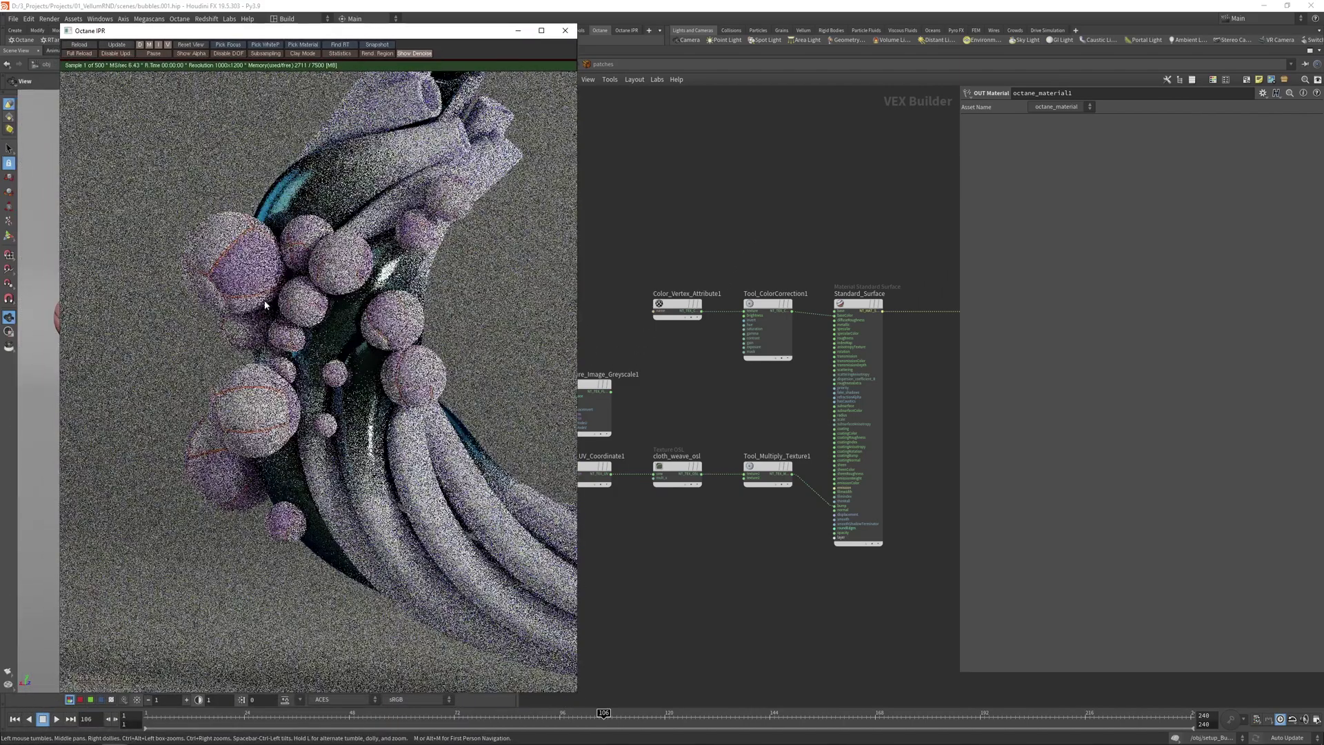
scroll(794, 493, "up", 5)
Solo the cloth_weave_osl texture node to preview its weave on the spheres in the IPR.
left_click(662, 380)
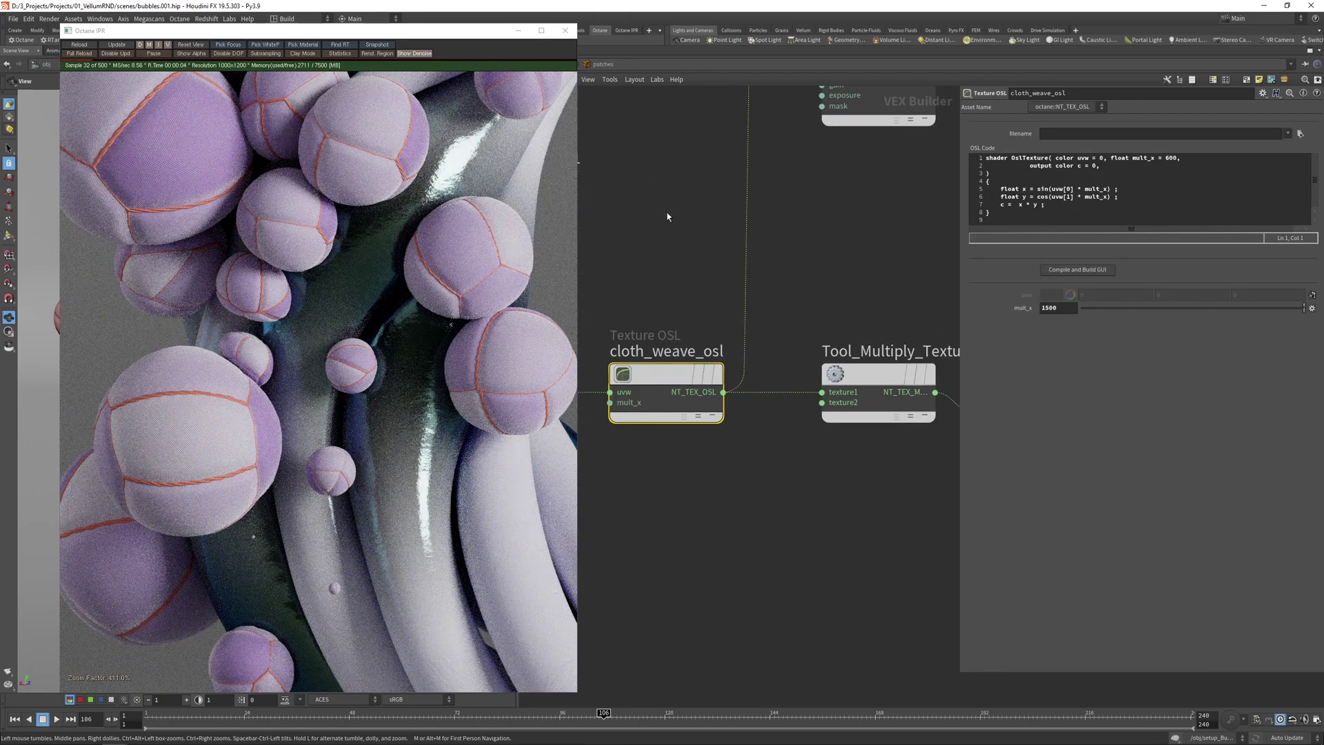
middle_click_drag(506, 247, 334, 358)
scroll(364, 304, "up", 4)
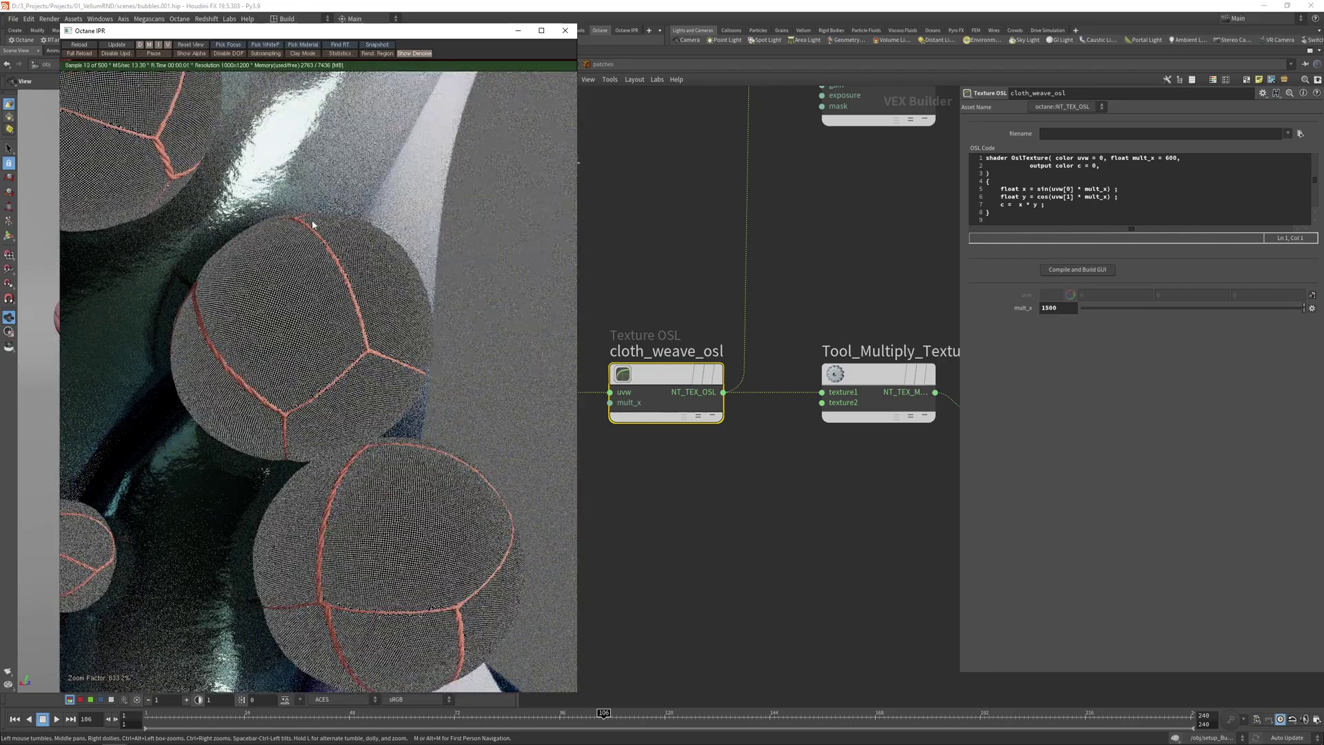
scroll(784, 283, "down", 1)
scroll(785, 283, "down", 1)
scroll(778, 292, "down", 2)
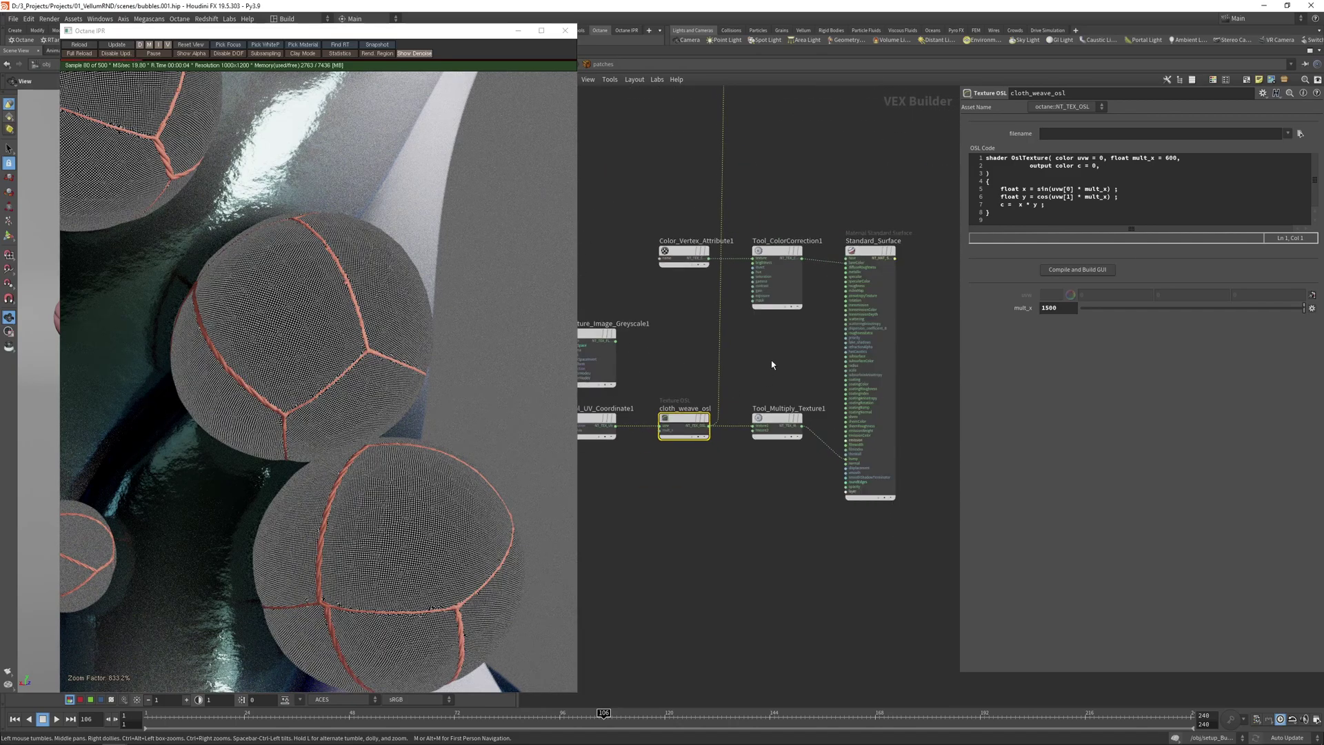
Preview the Tool_ColorCorrection1 and Texture_Image_Greyscale1 nodes in turn by soloing them in the IPR.
left_click_drag(693, 245, 690, 221)
key("r")
middle_click_drag(683, 290, 721, 349)
left_click(900, 304)
left_click(650, 393)
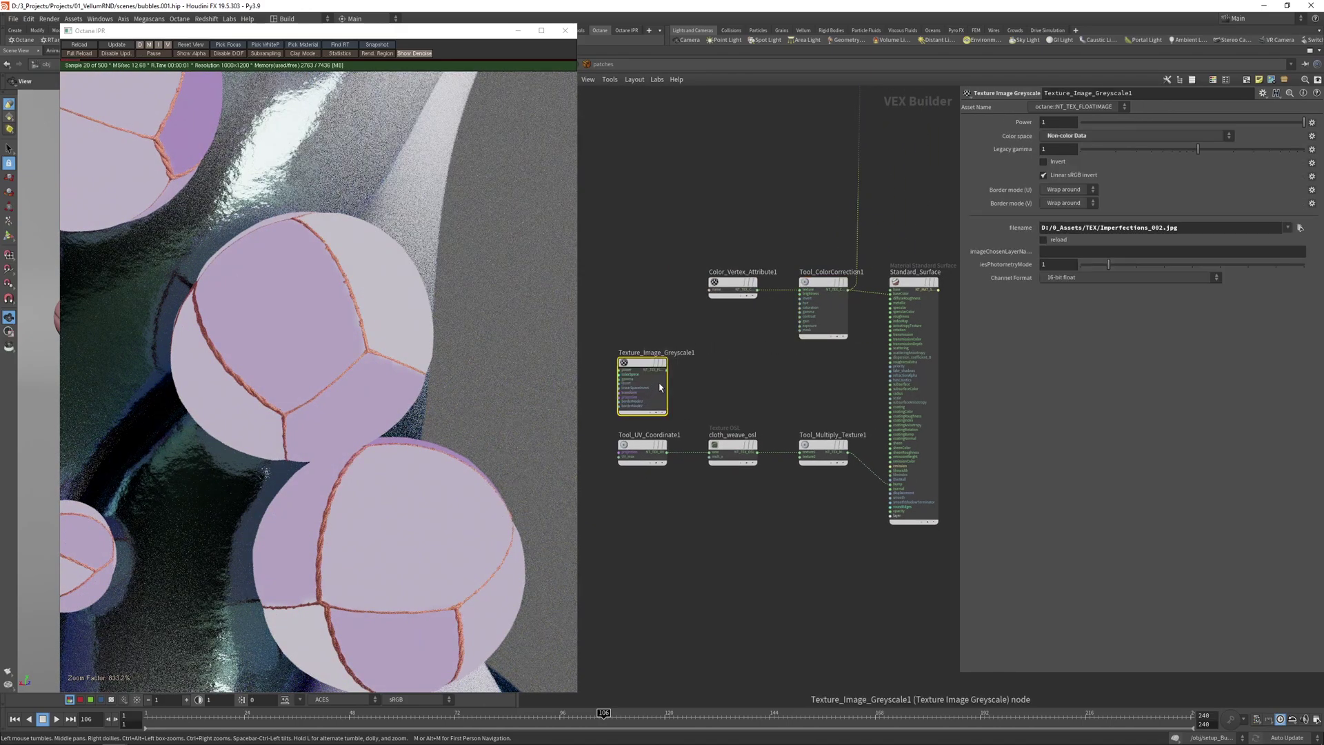
scroll(703, 379, "down", 2)
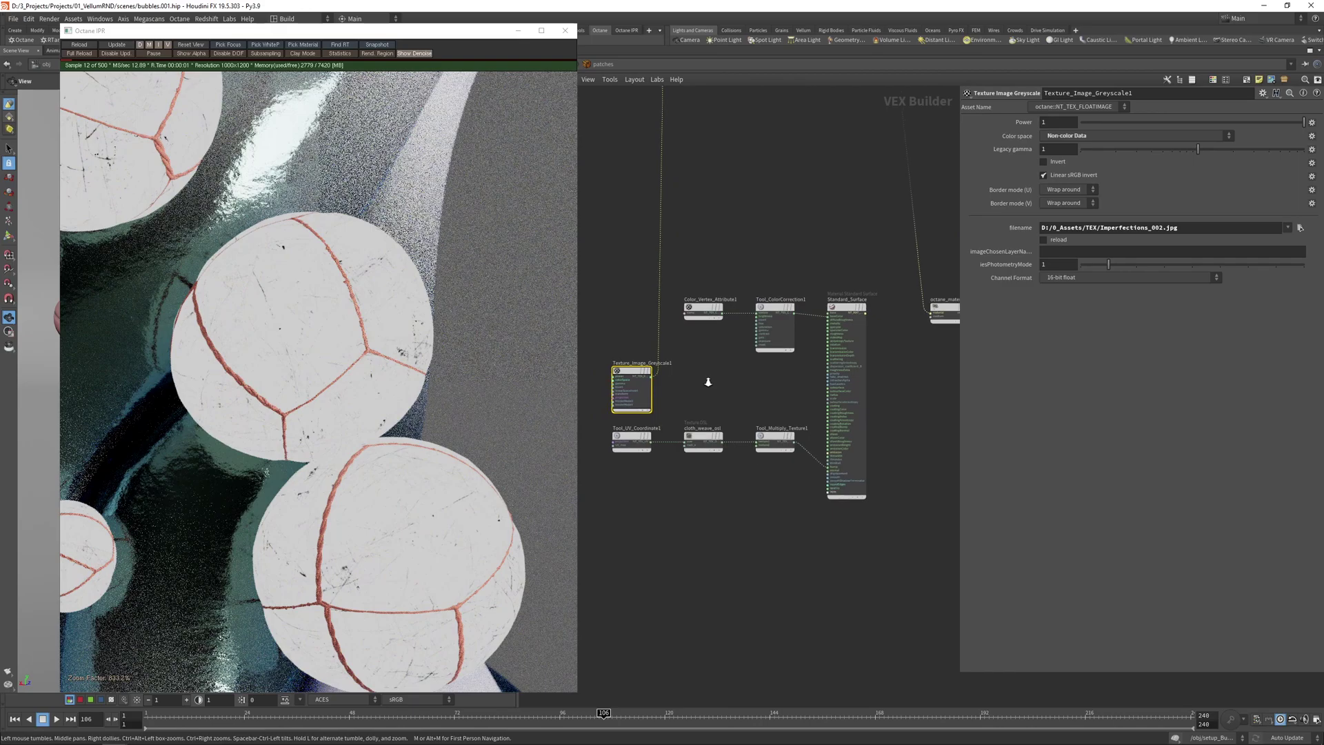
middle_click_drag(842, 263, 822, 268)
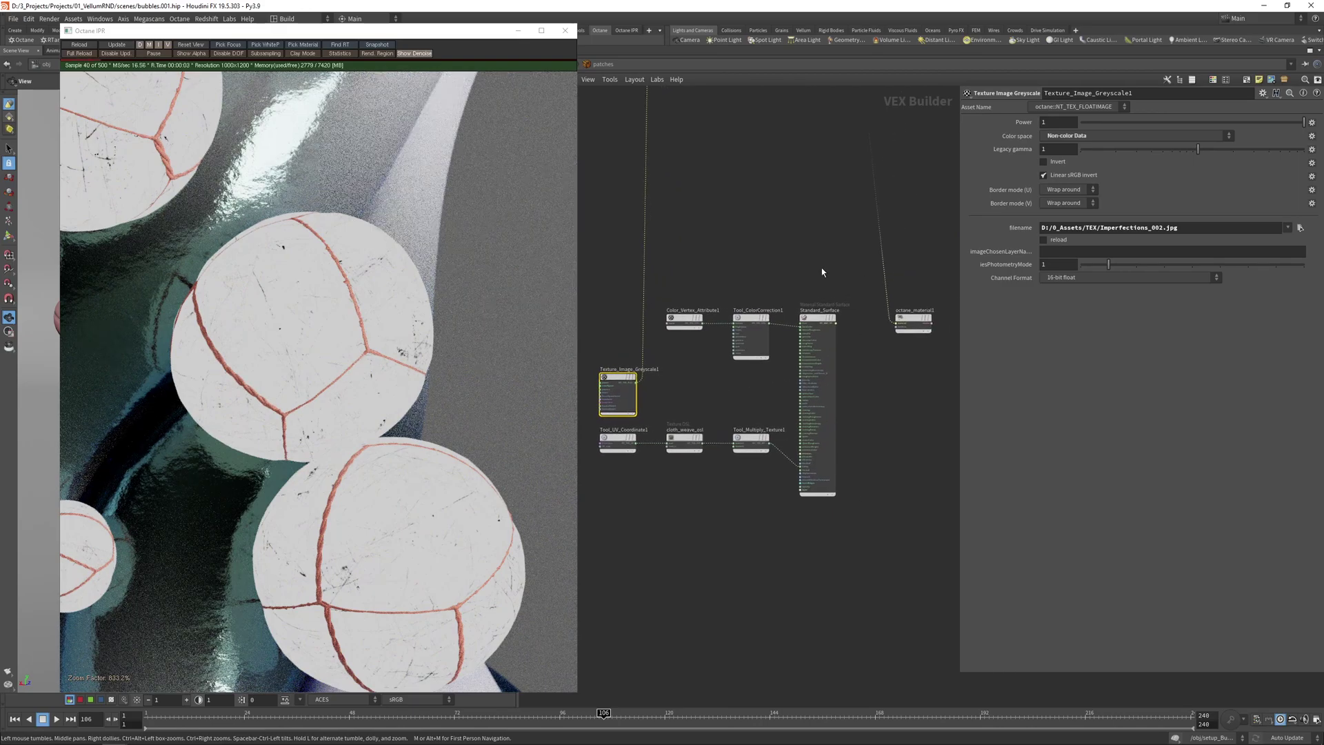
Connect the Standard_Surface output back to the material input of octane_material1.
left_click_drag(822, 271, 822, 552)
scroll(829, 316, "up", 2)
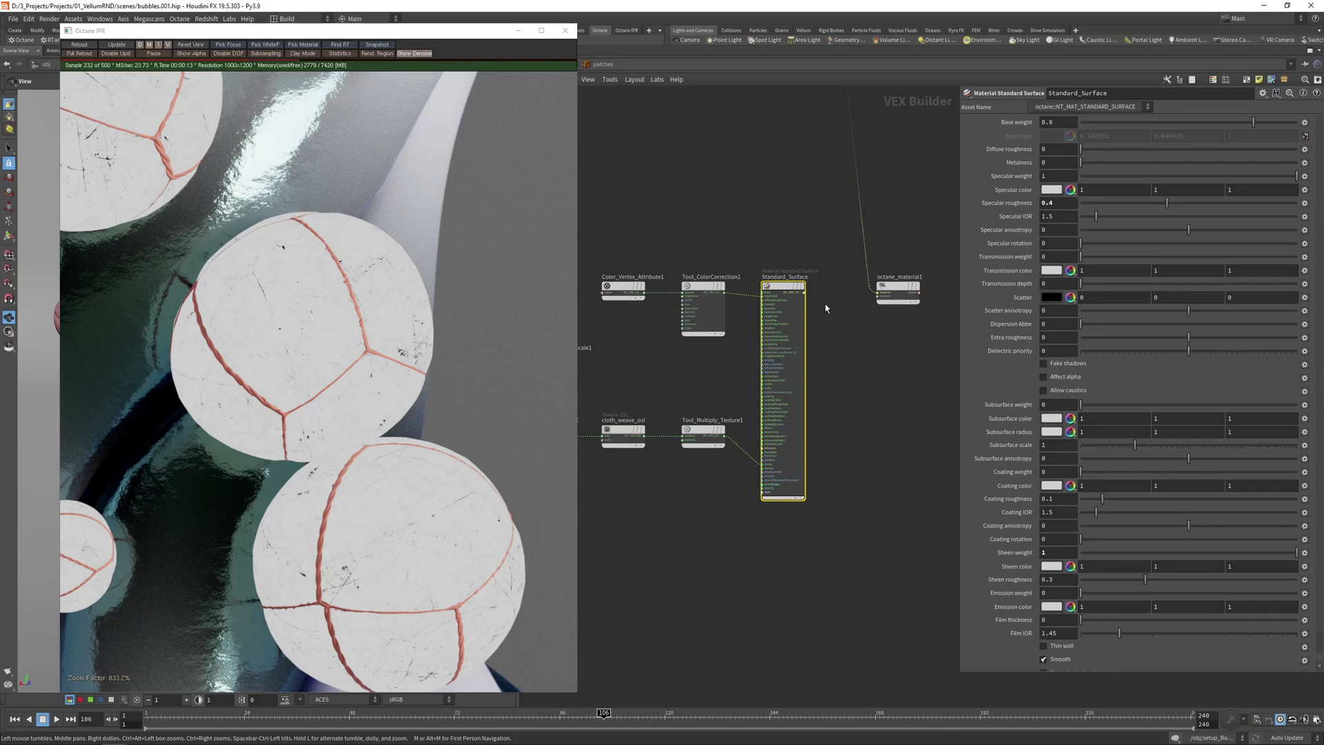
left_click(721, 293)
scroll(723, 292, "up", 3)
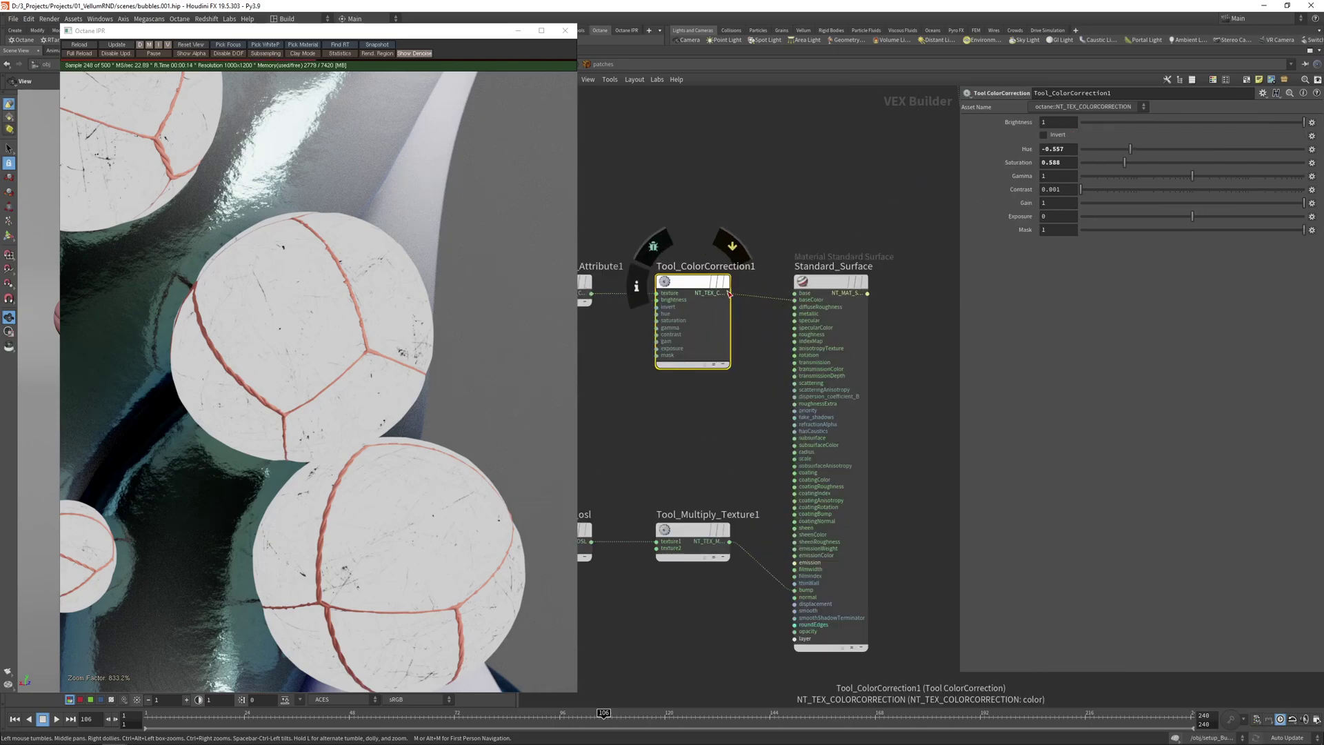
scroll(751, 307, "down", 2)
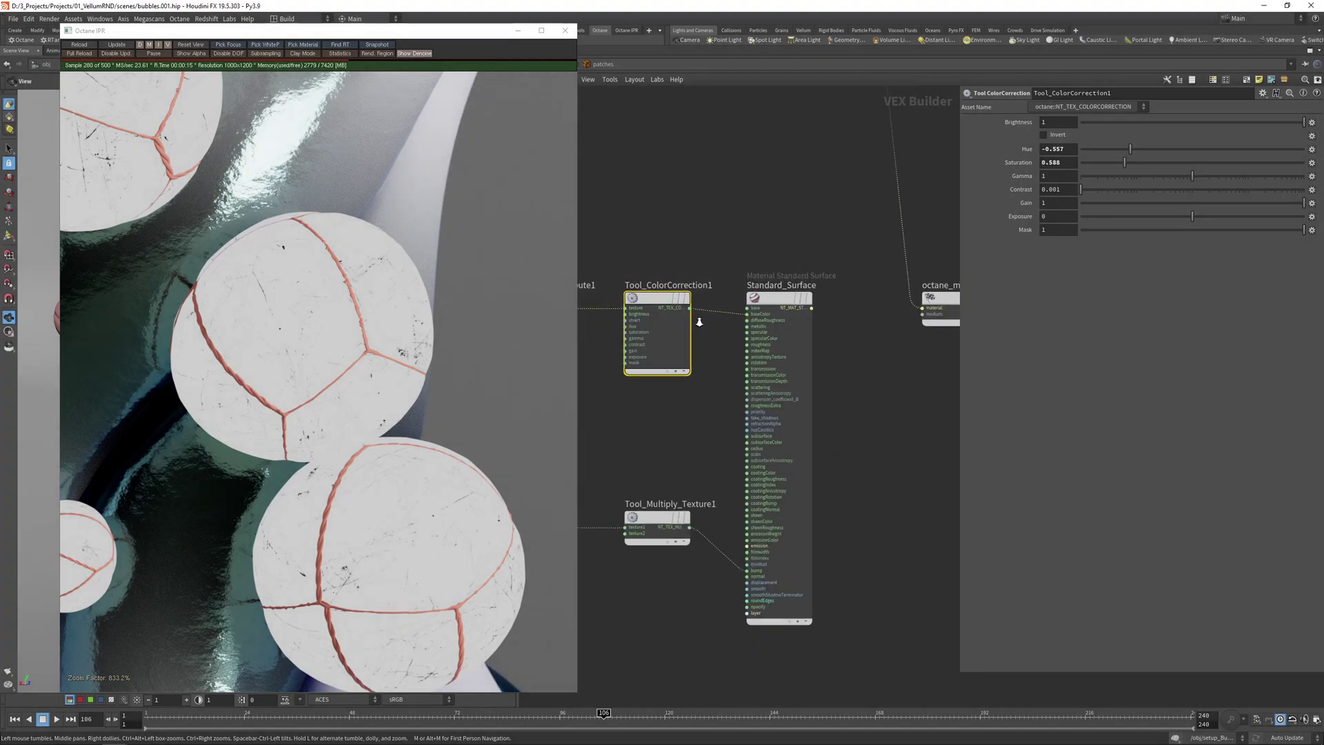
left_click(782, 286)
scroll(800, 298, "up", 4)
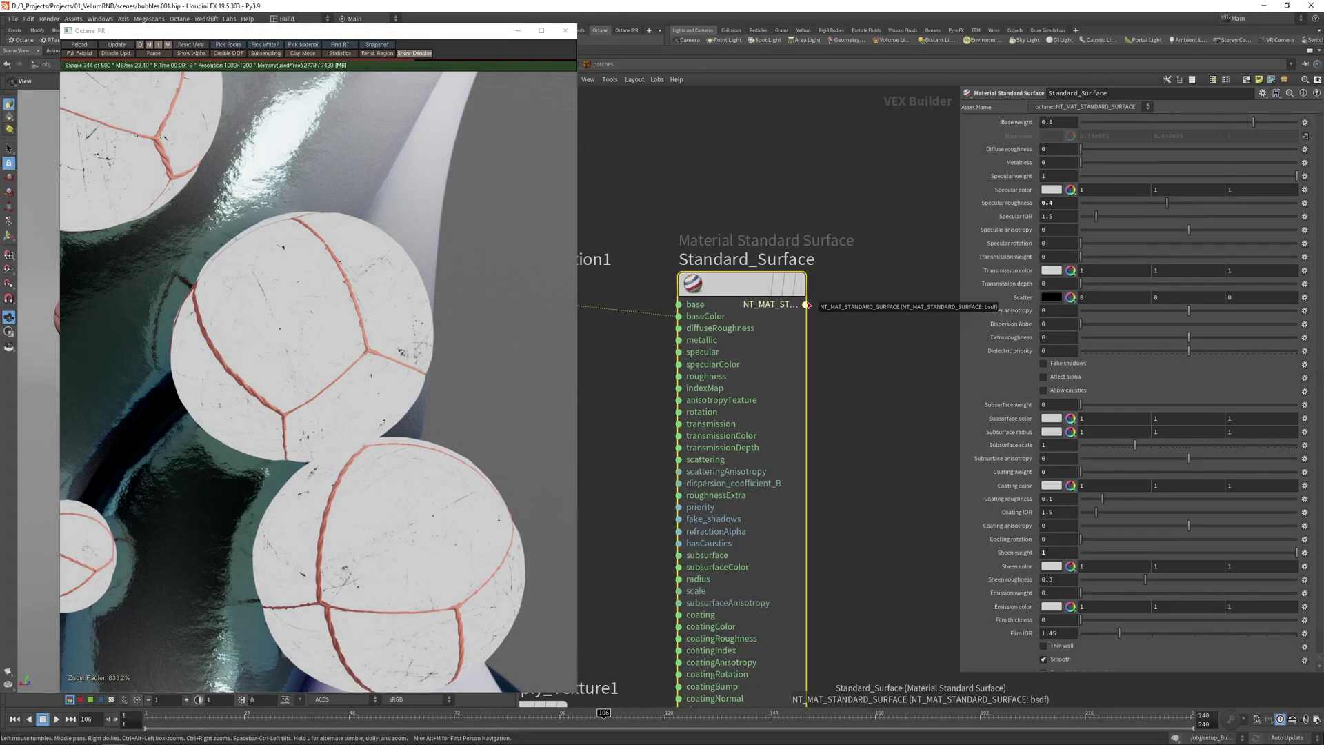
scroll(805, 305, "down", 3)
left_click(917, 307)
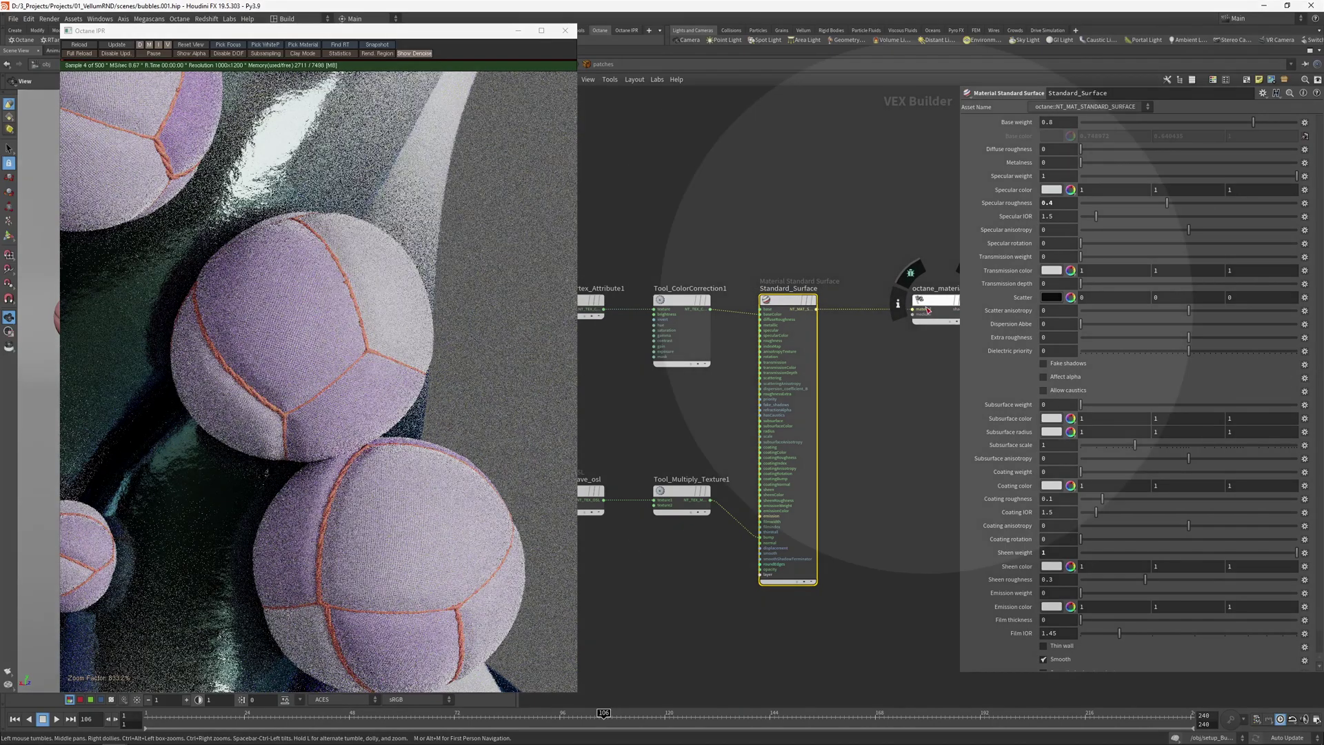
Add a Material Glossy node above Standard_Surface and connect its output to the material input of octane_material1.
middle_click_drag(834, 308, 718, 409)
key("Tab")
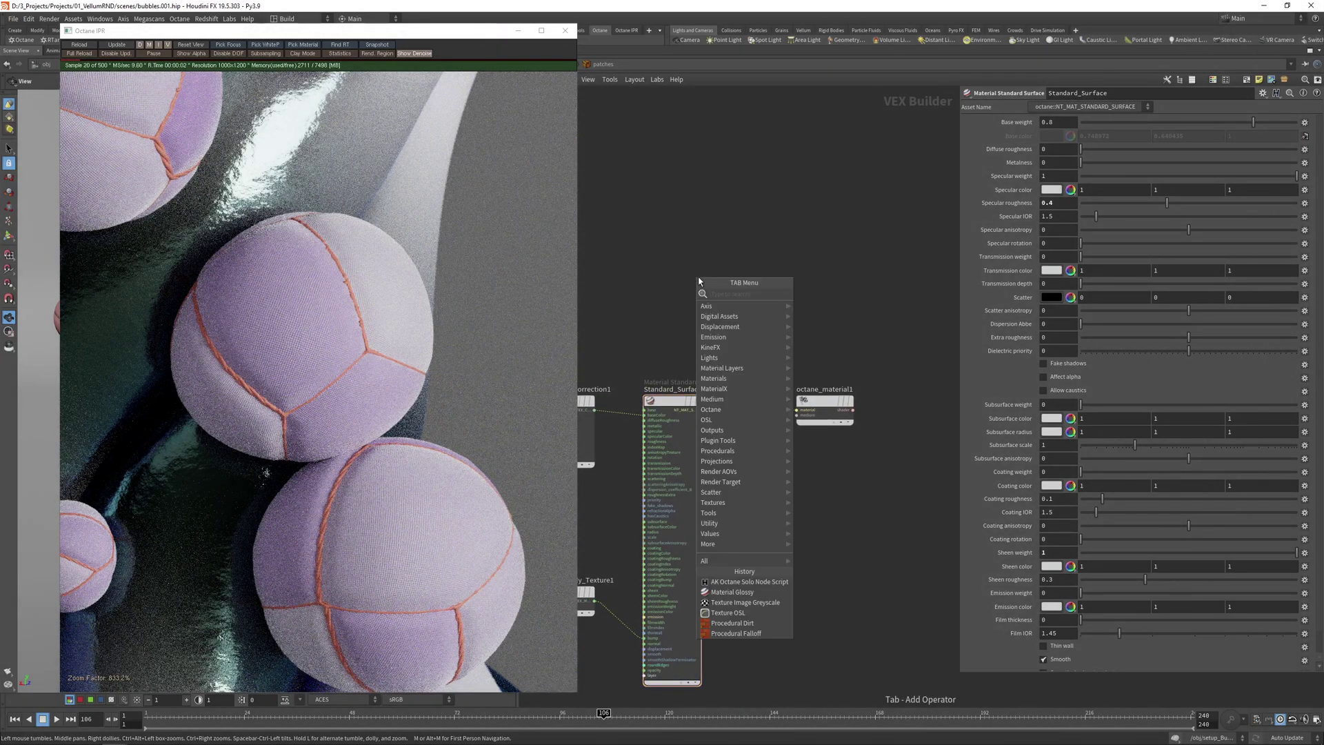
type("glos")
key("Return")
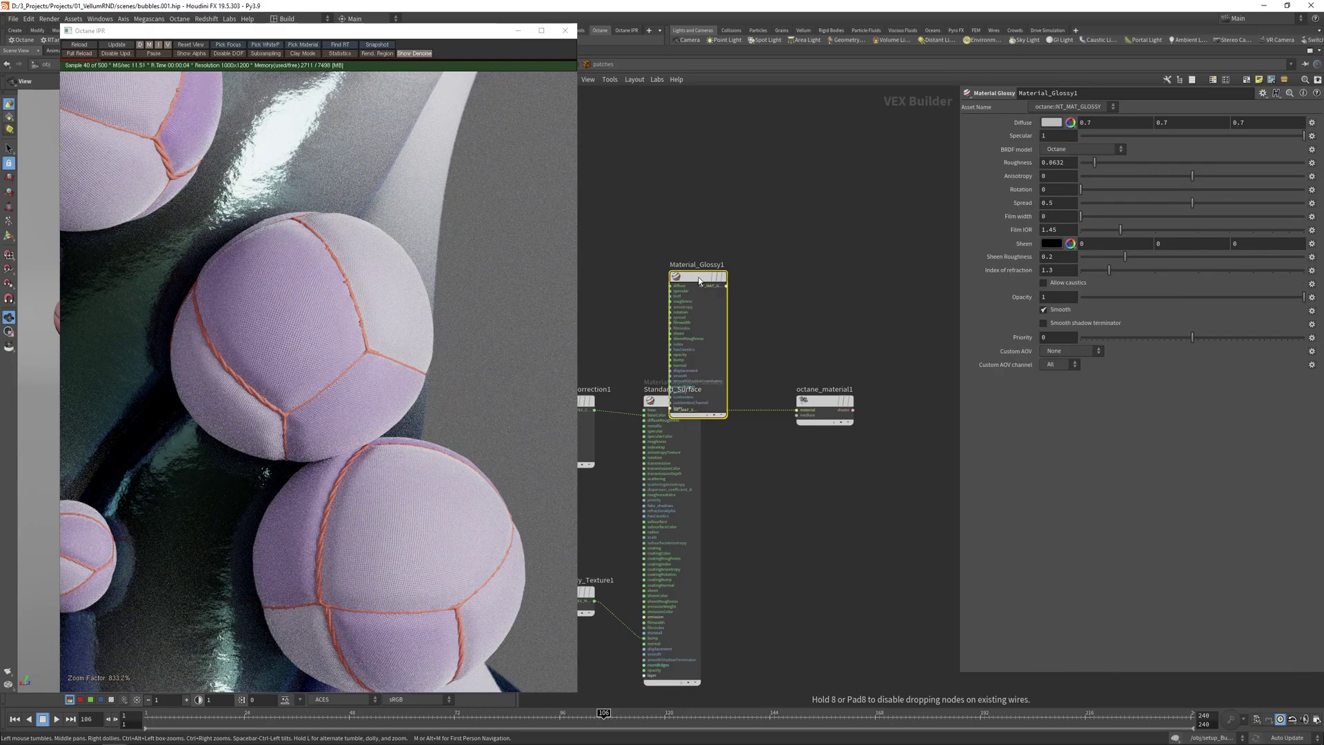
left_click_drag(699, 281, 674, 201)
left_click(702, 207)
left_click(796, 409)
middle_click_drag(765, 272, 822, 268)
scroll(823, 267, "down", 2)
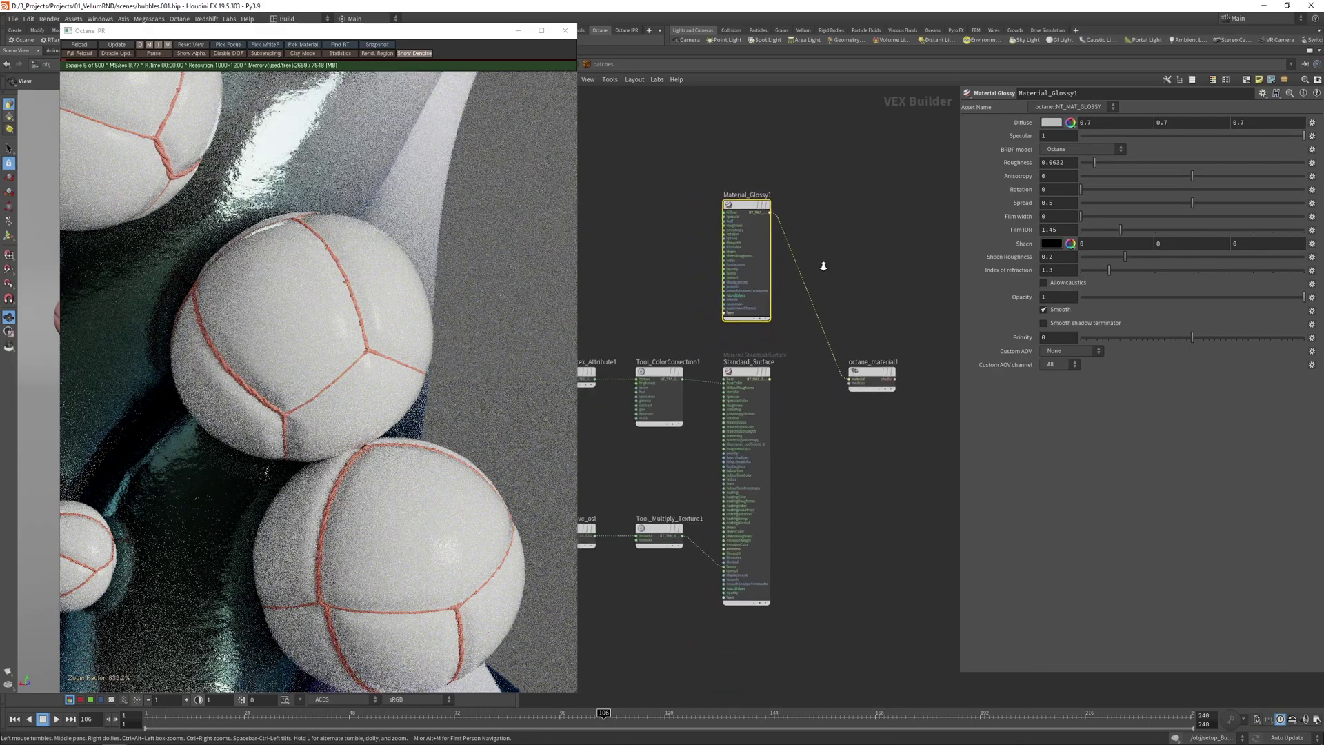
Set the diffuse color of Material_Glossy1 to a saturated red.
left_click(1052, 122)
left_click(980, 103)
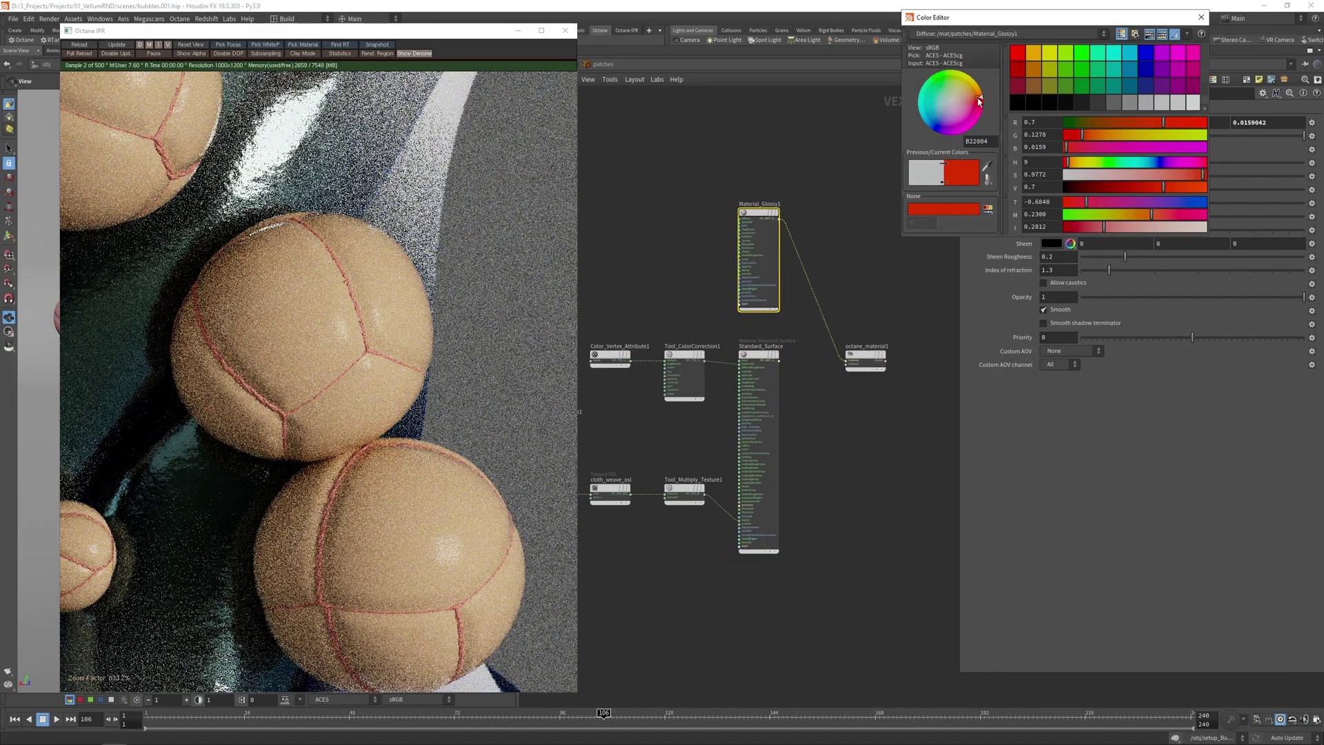
middle_click_drag(671, 290, 762, 309)
scroll(816, 302, "down", 2)
Restore Standard_Surface as the input of octane_material1 and close the Octane IPR window.
left_click_drag(866, 357, 919, 358)
middle_click_drag(887, 391, 857, 392)
left_click(567, 33)
Open File Explorer and go to the houdini19.5 folder in Documents to locate its scripts folder.
left_click(40, 734)
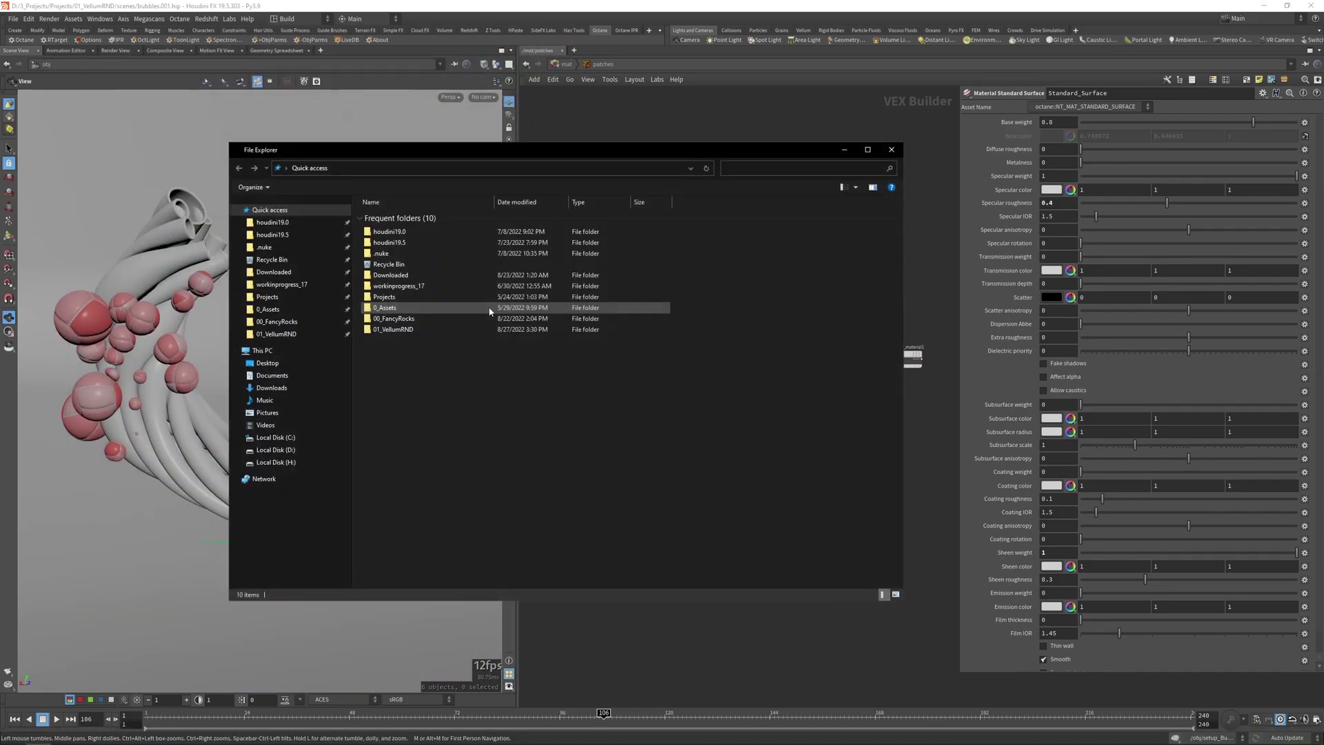
left_click(272, 375)
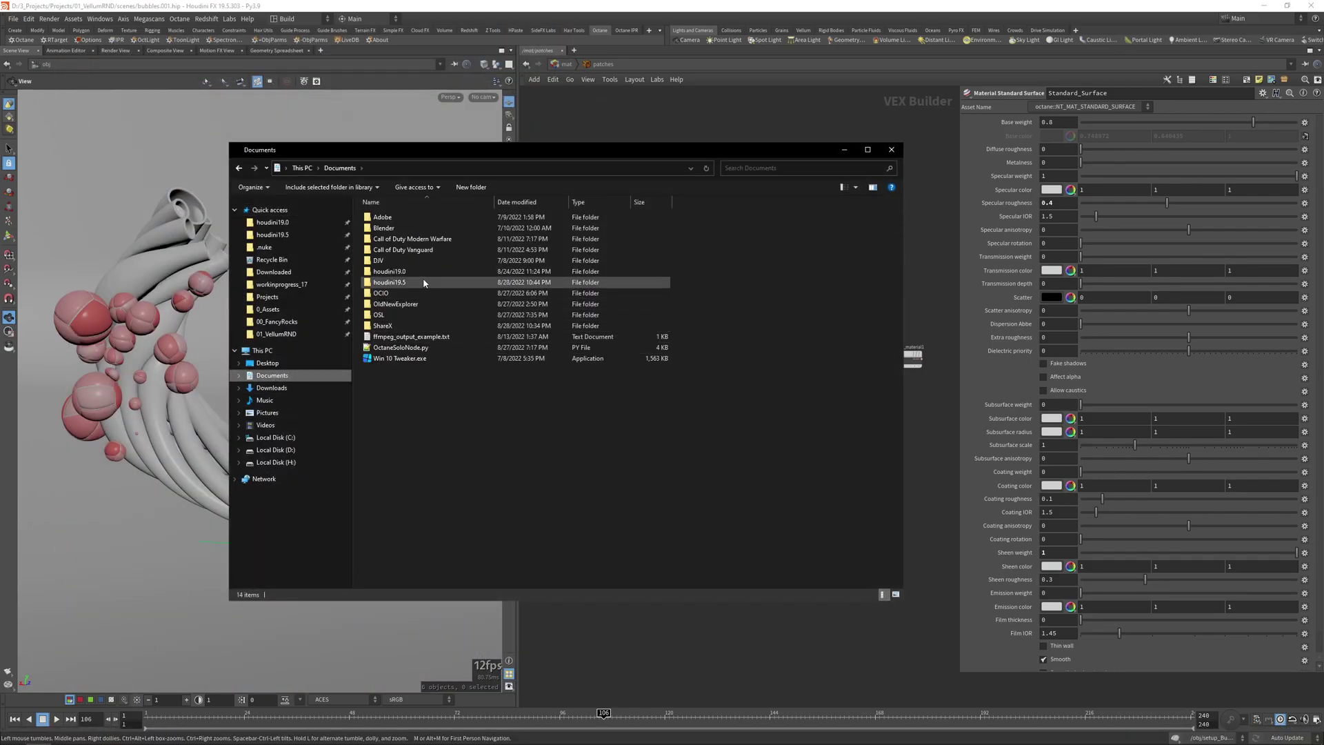
double_click(422, 282)
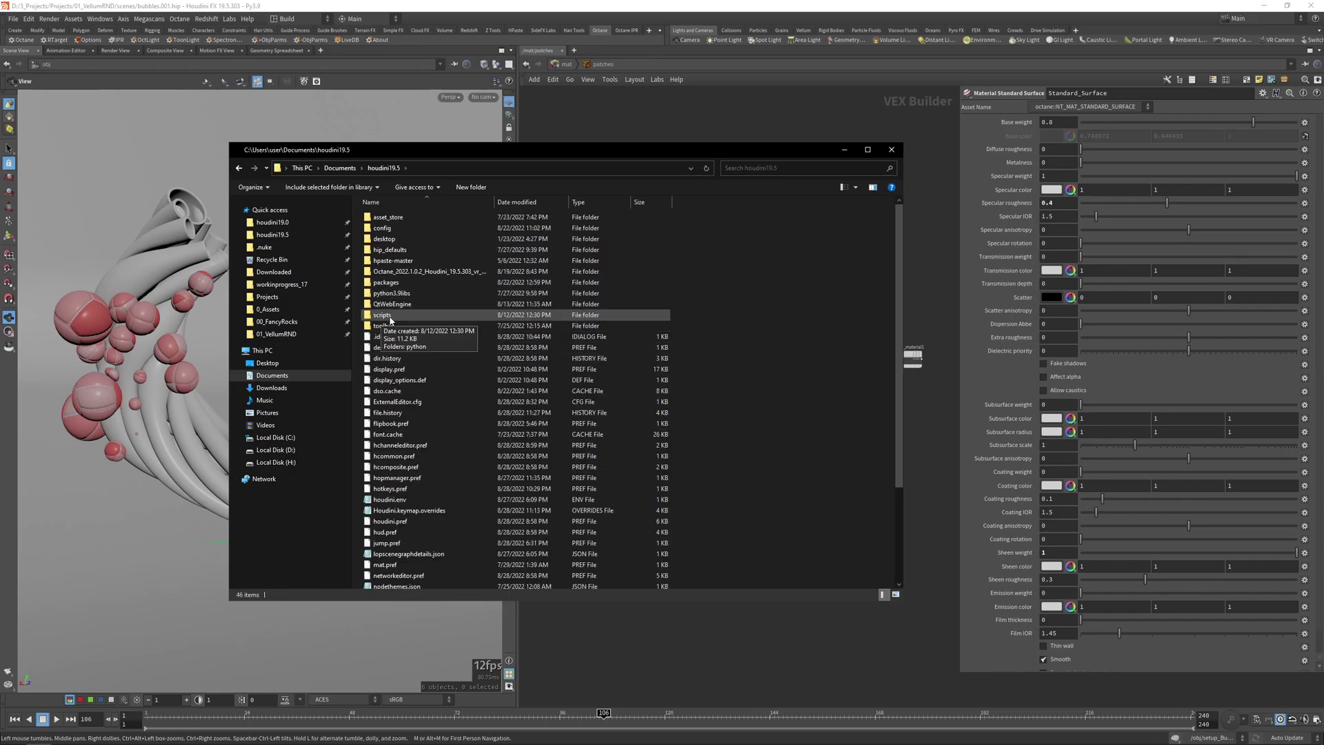
left_click(344, 169)
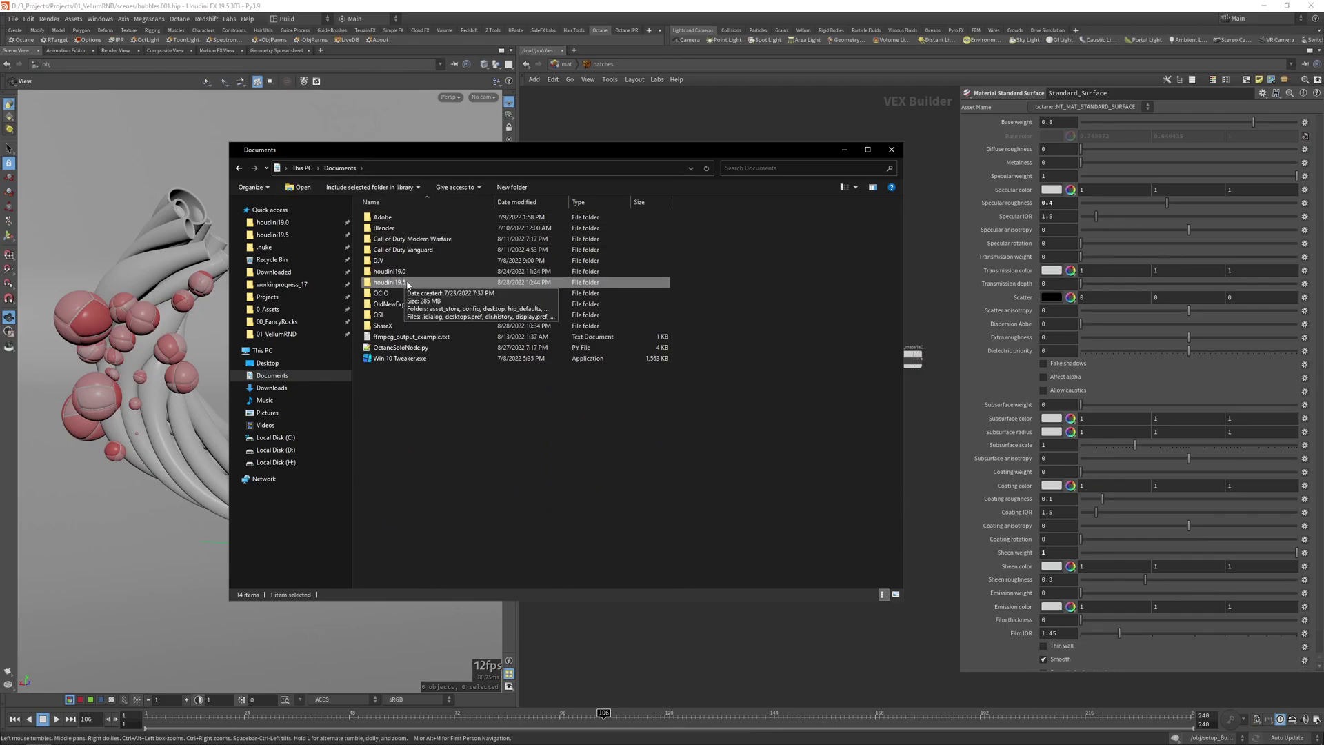
double_click(400, 282)
left_click(392, 317)
right_click(770, 378)
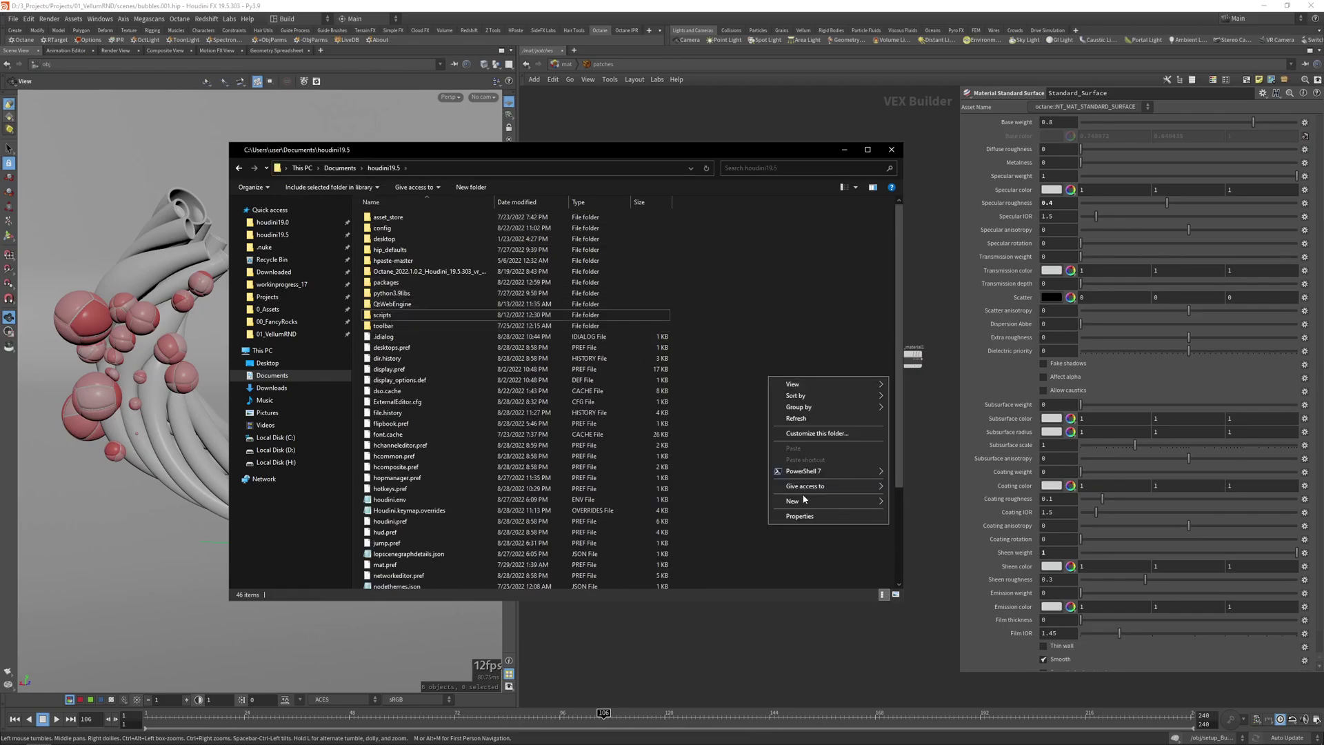
mouse_move(802, 508)
left_click(751, 474)
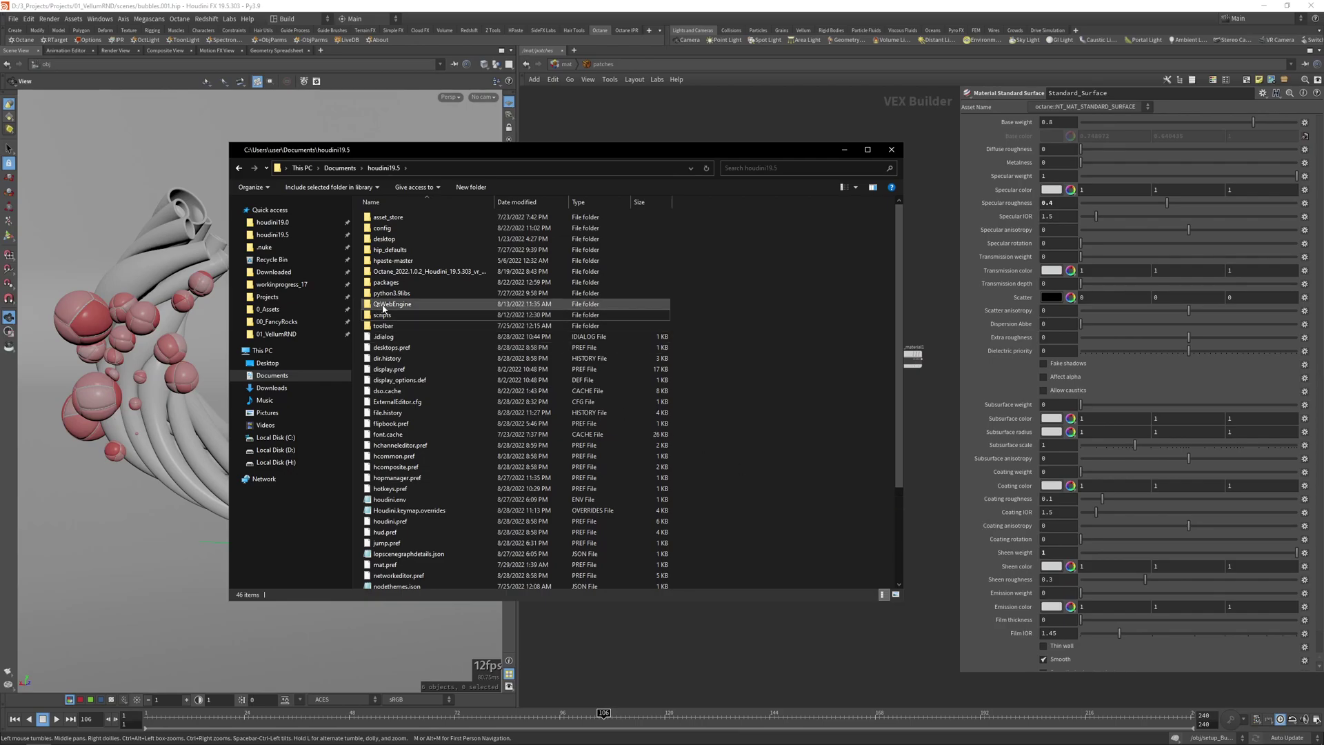
Open the python folder inside scripts, locate AK_OctaneSoloNode.py and return to Houdini.
double_click(383, 315)
double_click(384, 217)
left_click(424, 229)
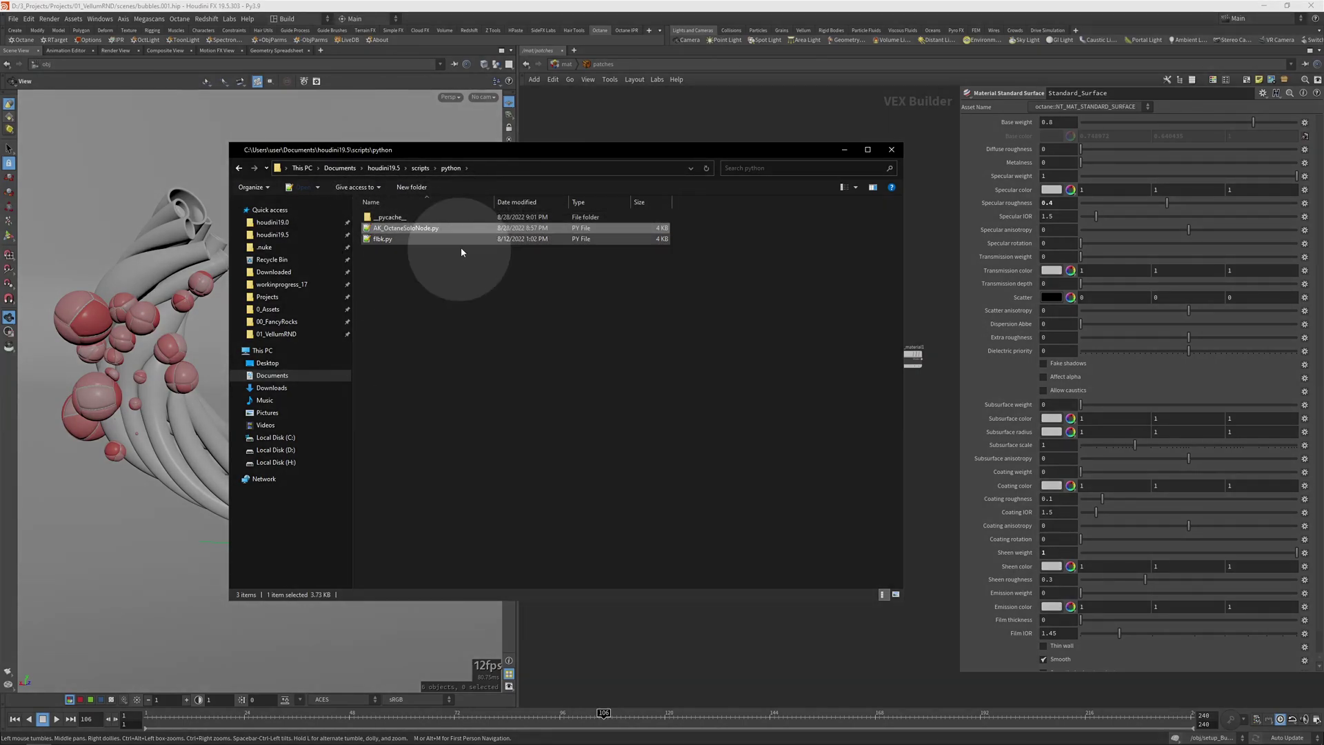
left_click(664, 130)
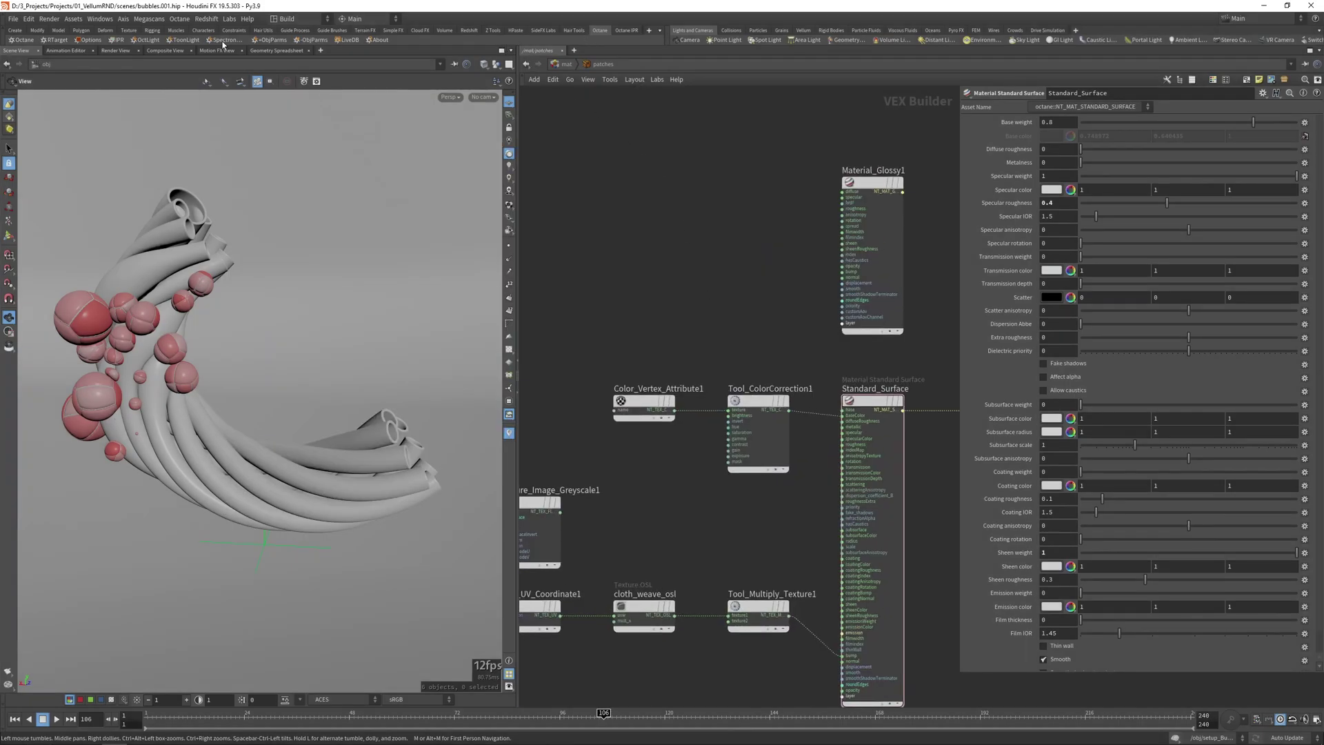
Check the option for creating a new shelf, display the Z Tools shelf and check its new-tool option.
left_click(659, 32)
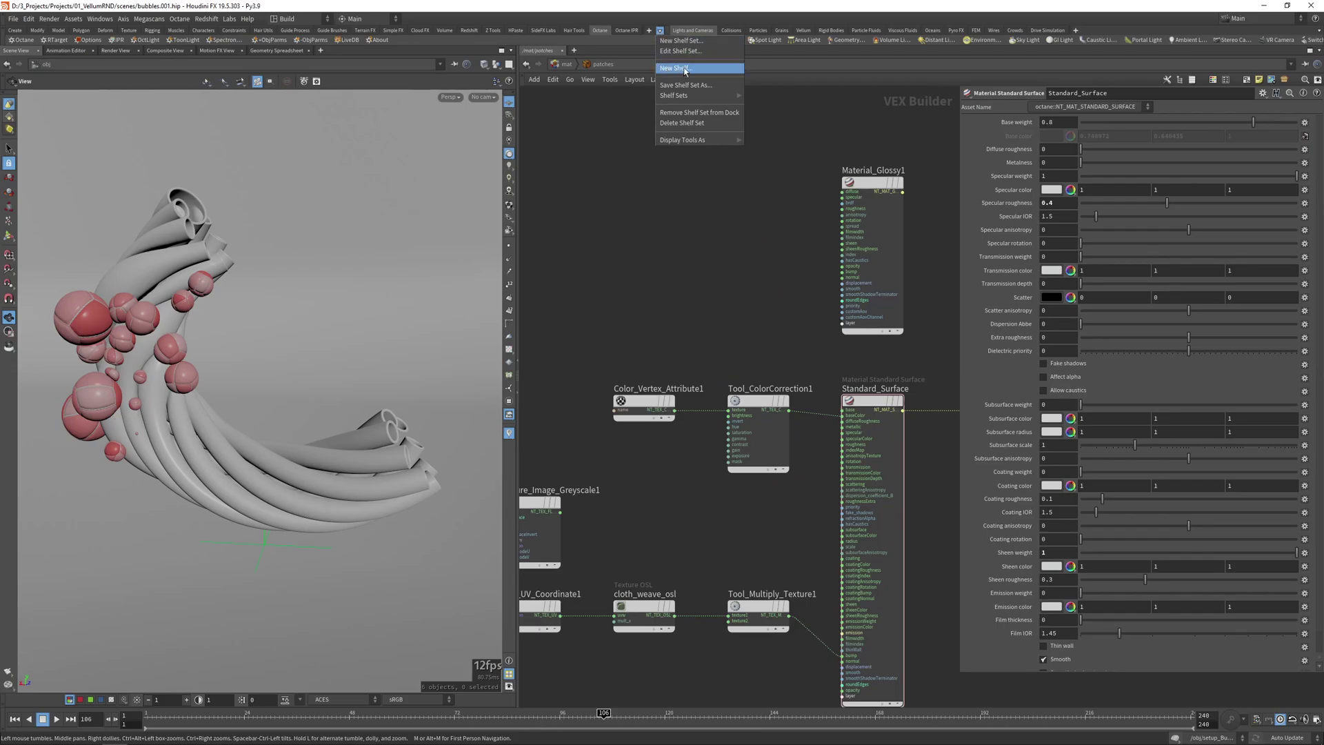
left_click(587, 47)
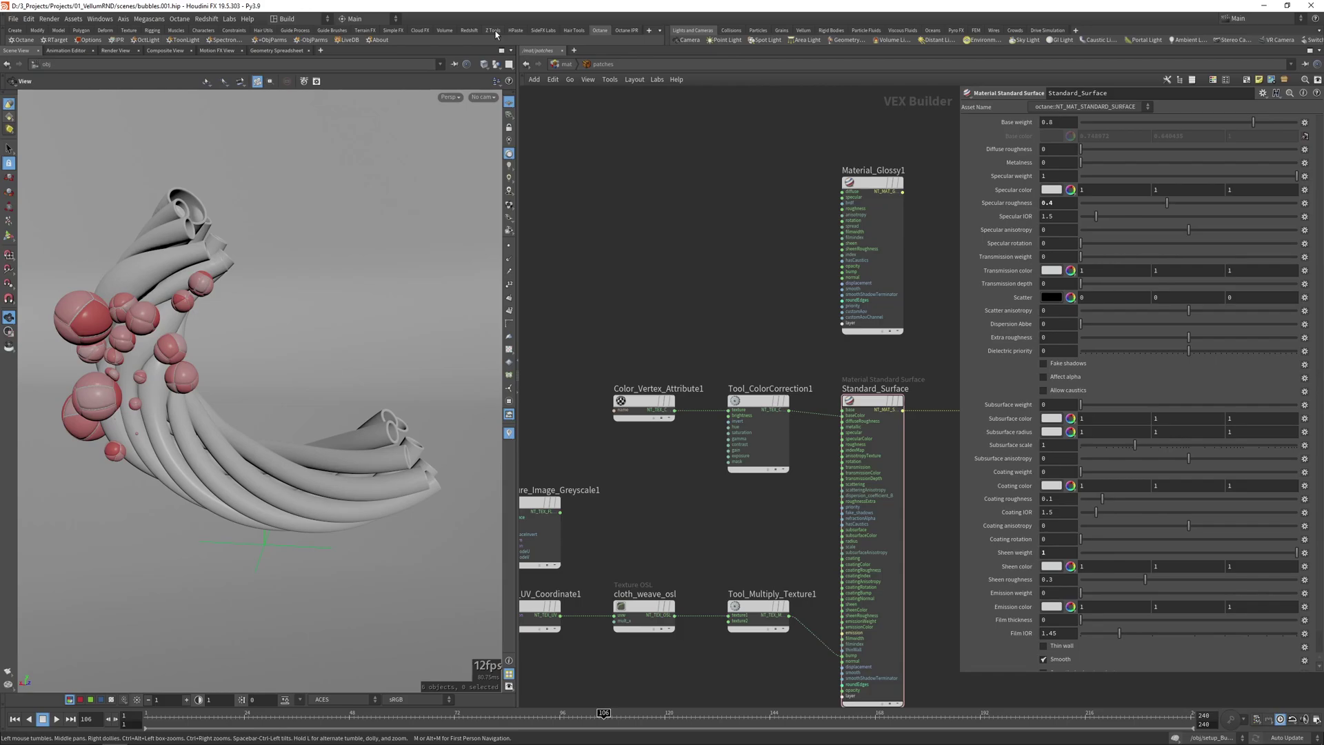
left_click(493, 30)
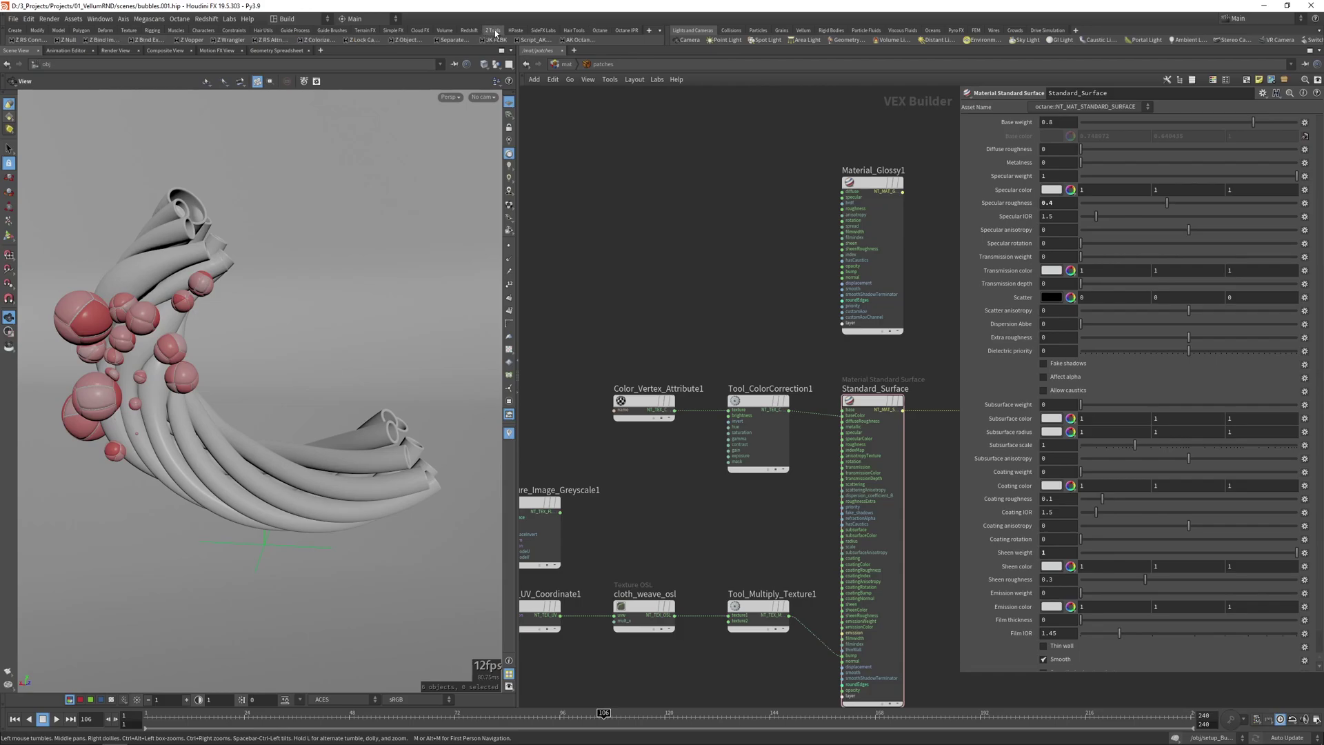
right_click(612, 40)
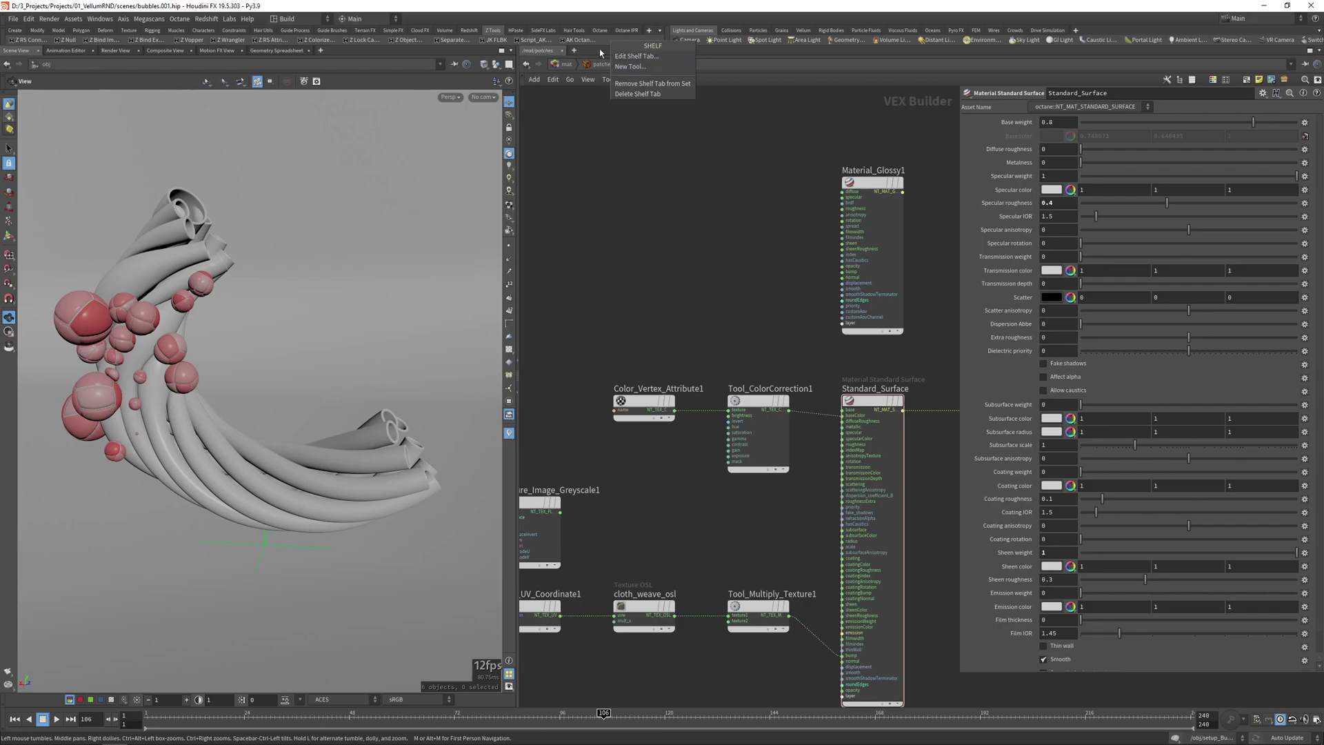
left_click(600, 41)
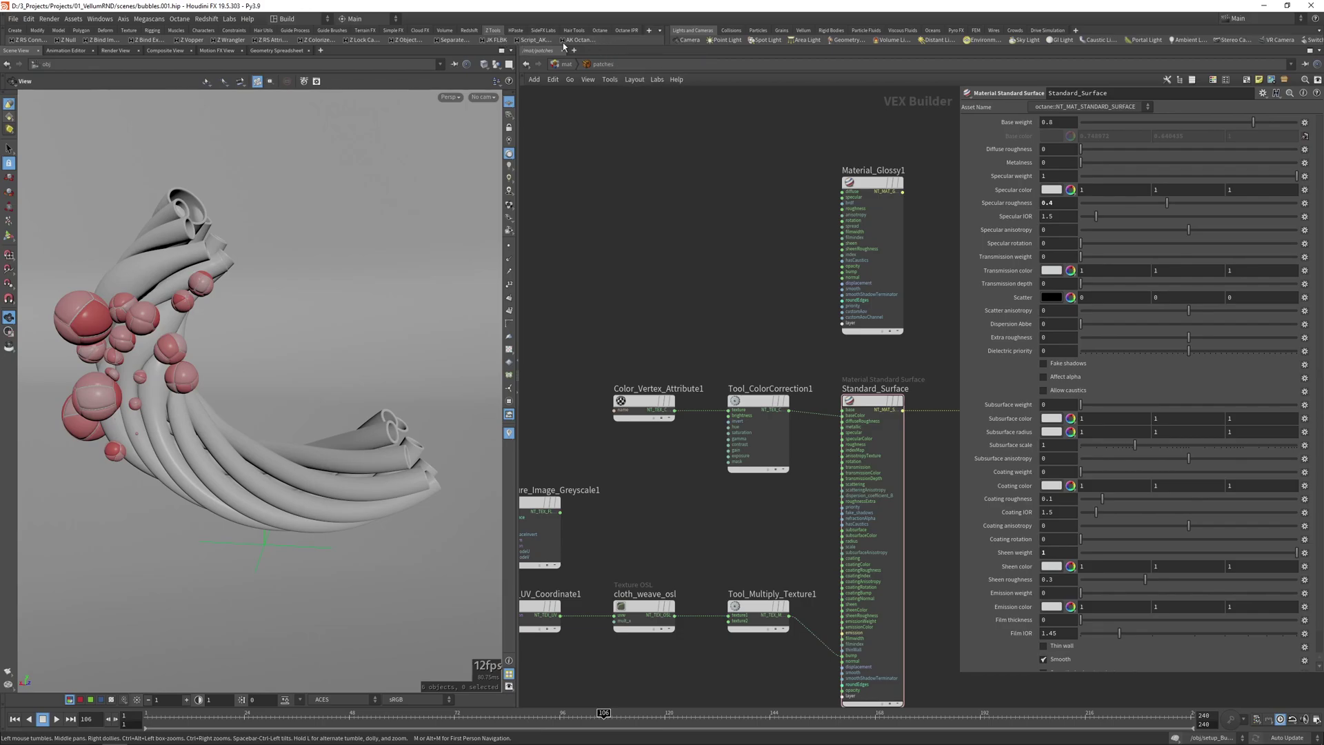
Open the AK Octane Solo Node Script tool for editing and examine its name, label and icon settings.
right_click(565, 43)
left_click(586, 65)
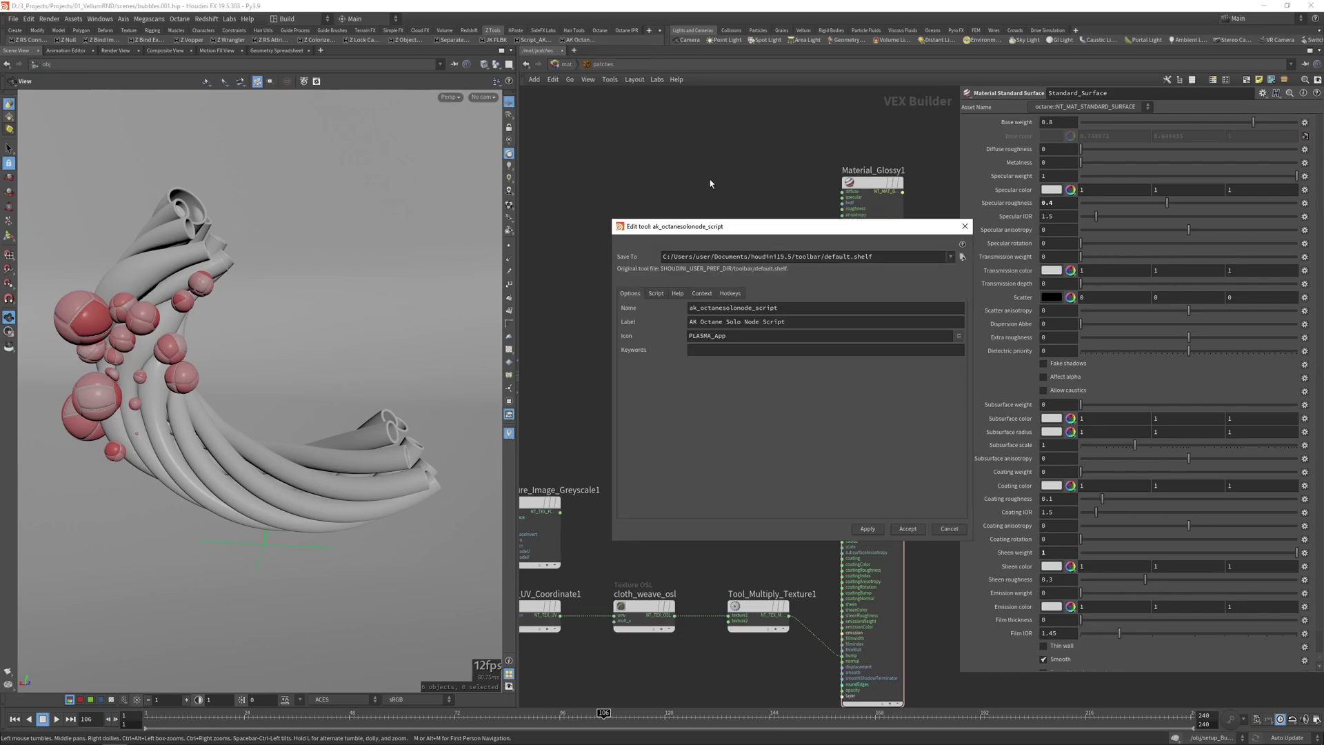
left_click(804, 284)
left_click(801, 299)
left_click(802, 299)
left_click(805, 313)
Examine the tool's two-line Python script that imports AK_OctaneSoloNode and calls its main function.
left_click(656, 271)
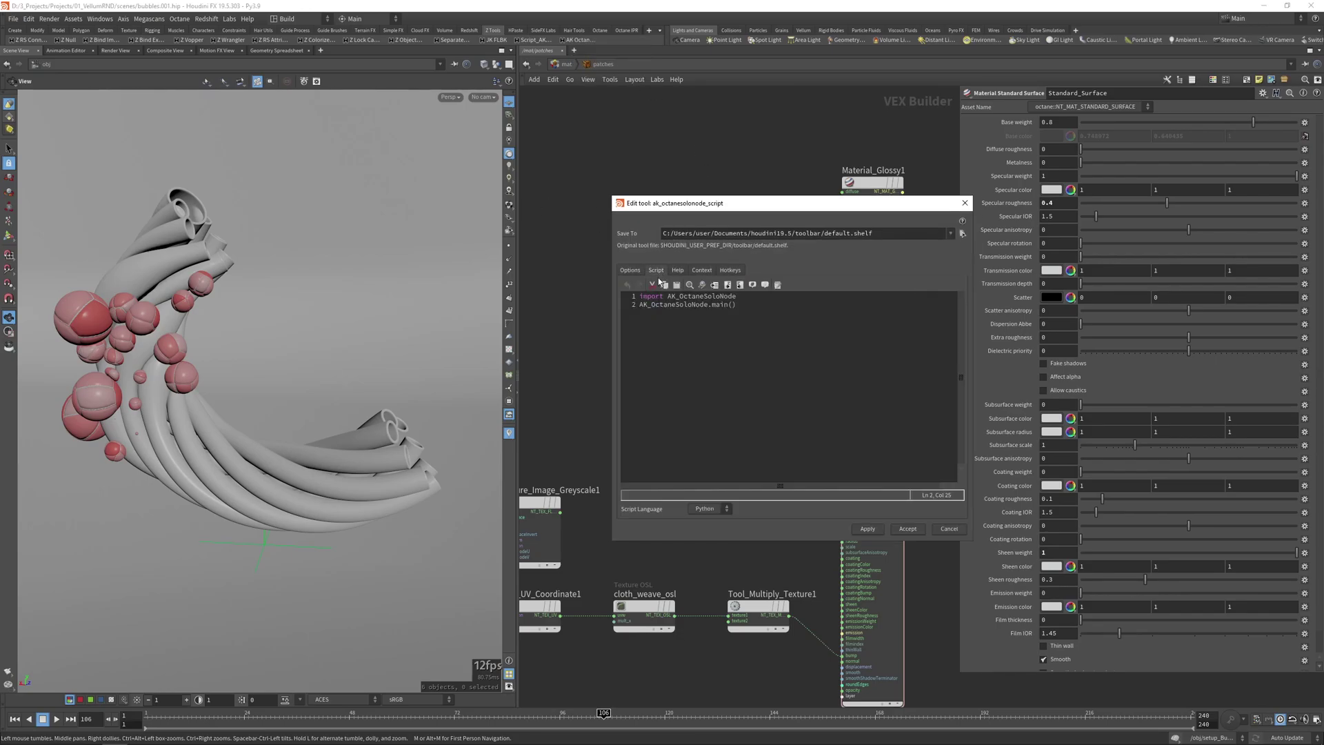
left_click_drag(611, 195, 560, 251)
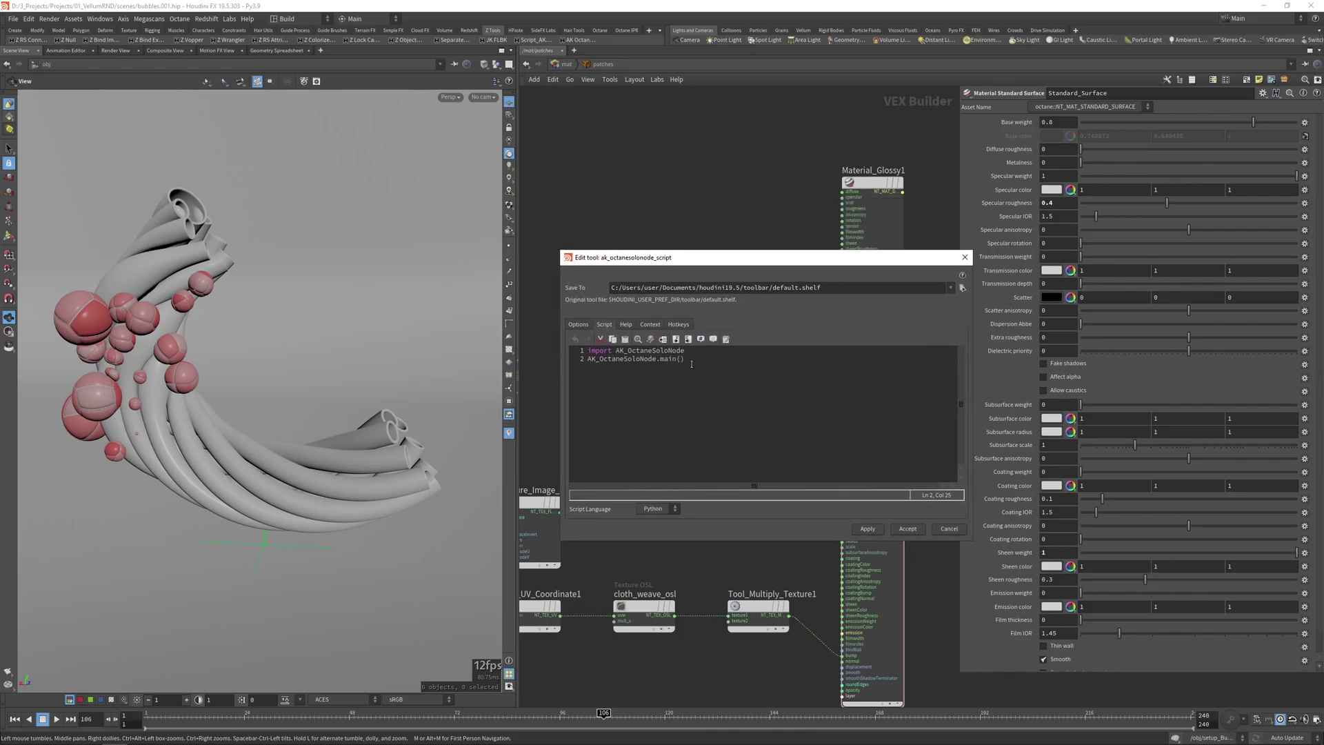
key("ctrl+a")
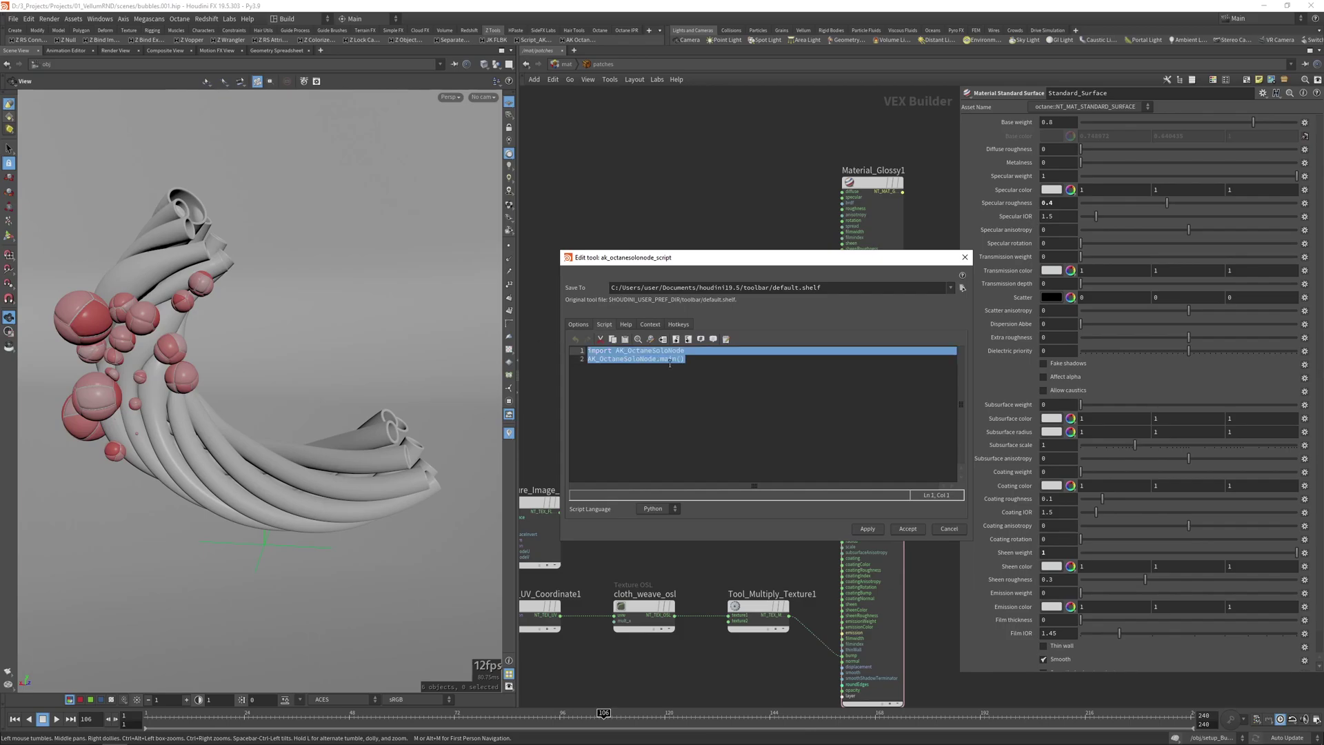
left_click(725, 373)
left_click_drag(686, 350, 509, 338)
left_click_drag(687, 359, 567, 364)
left_click(720, 365)
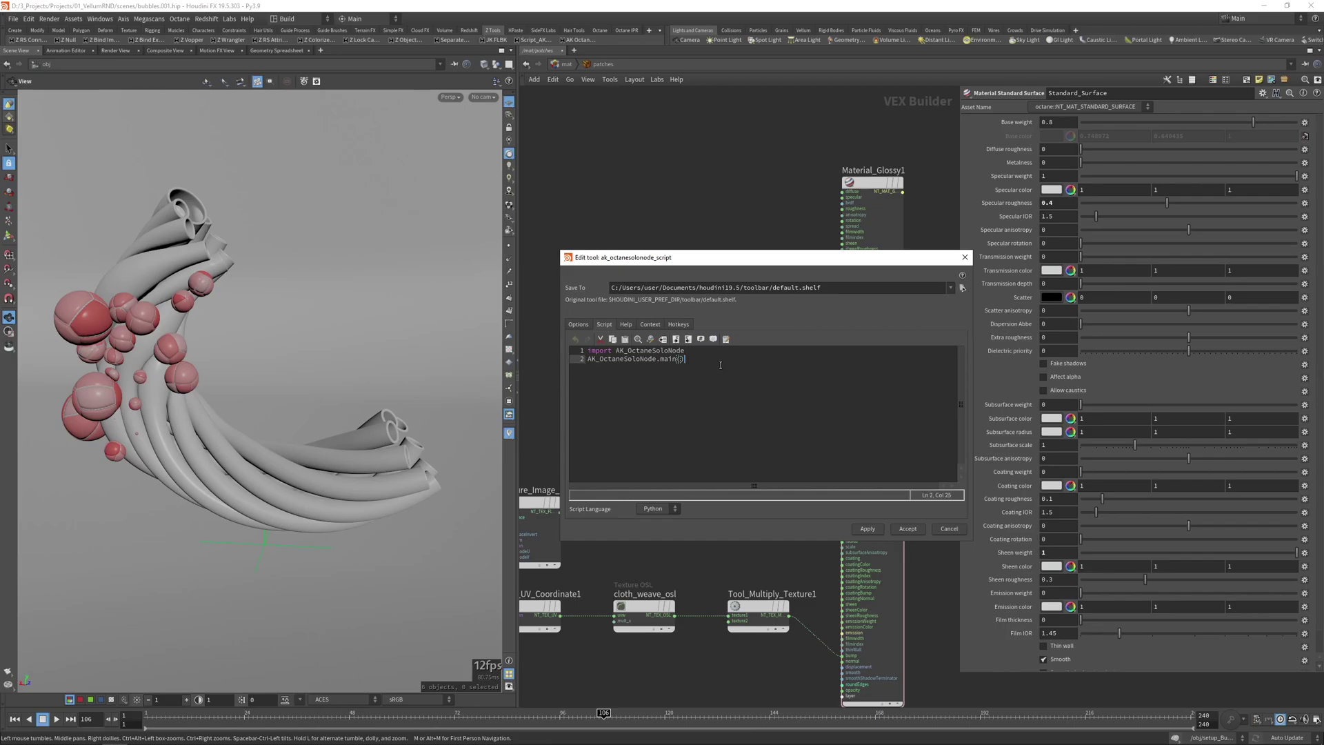
Inspect the tool's Network Editor hotkey mapping in the Hotkey Manager, and close both the manager and the tool editor.
left_click(678, 324)
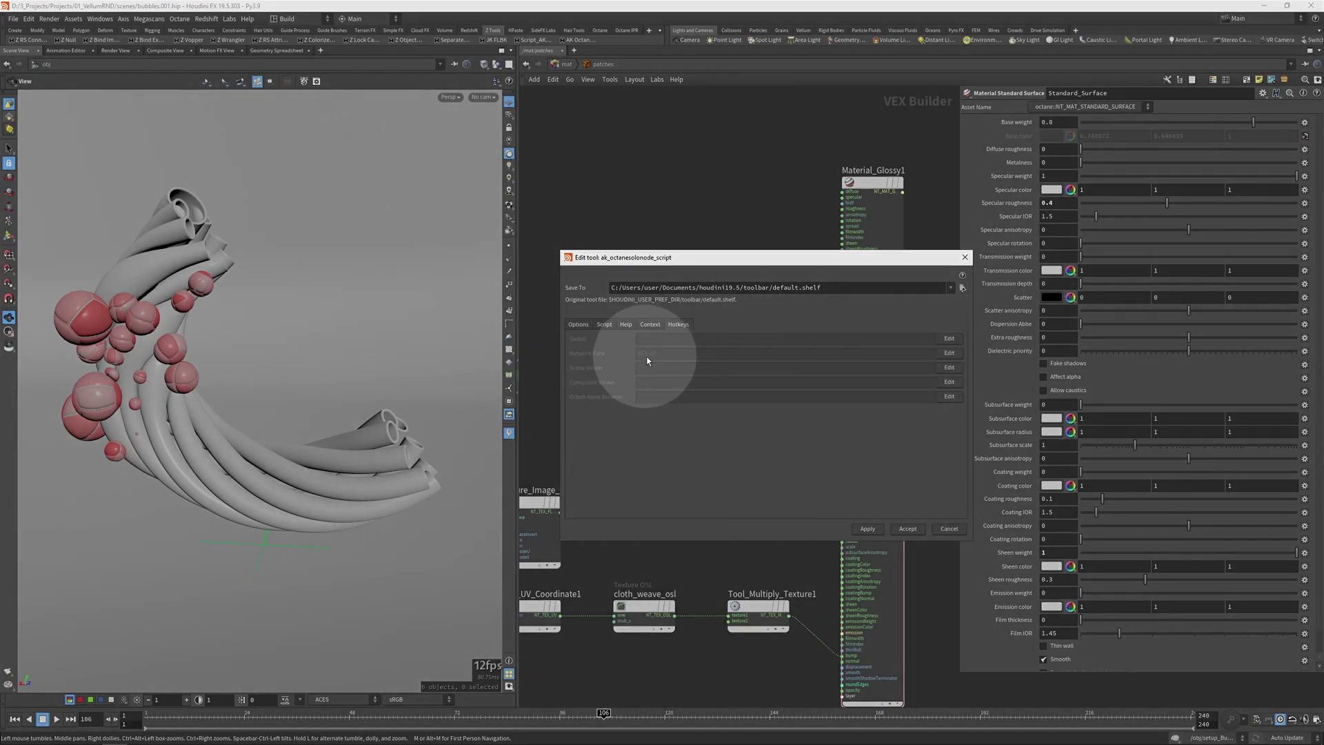
left_click(949, 352)
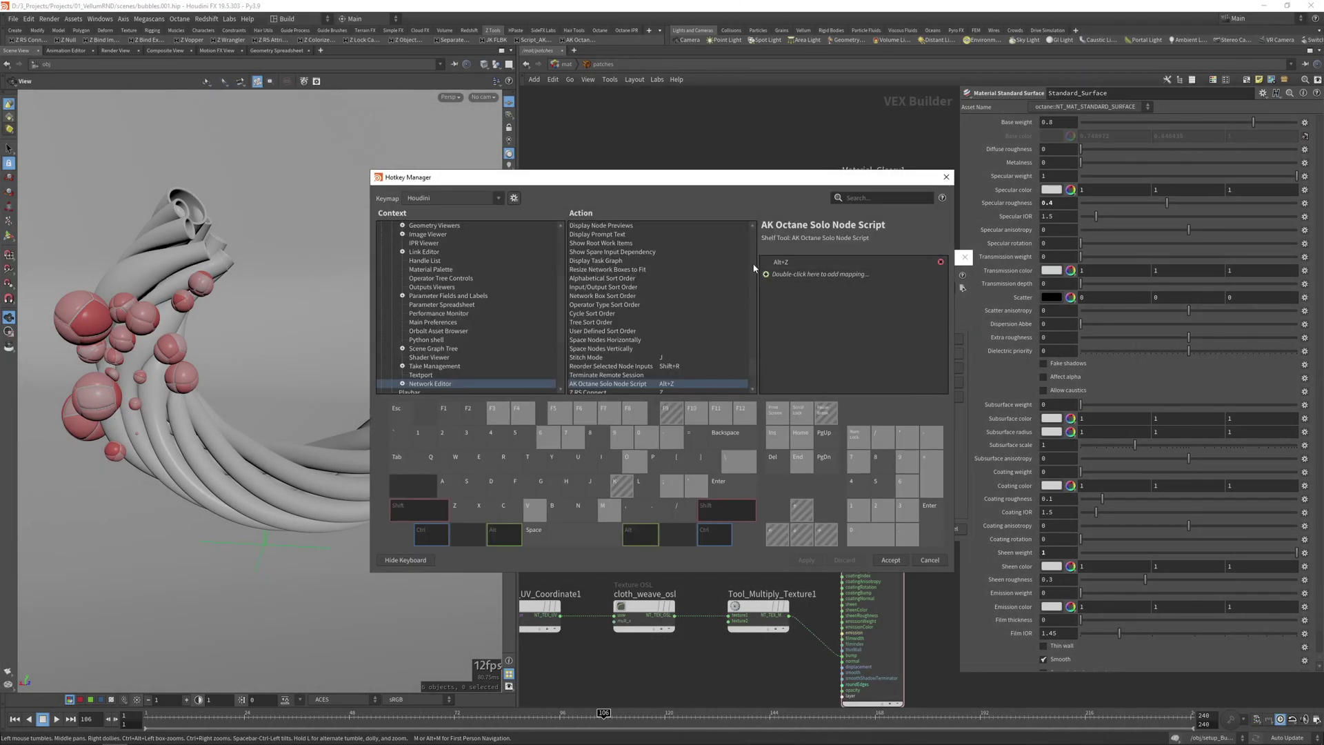
left_click_drag(765, 178, 556, 183)
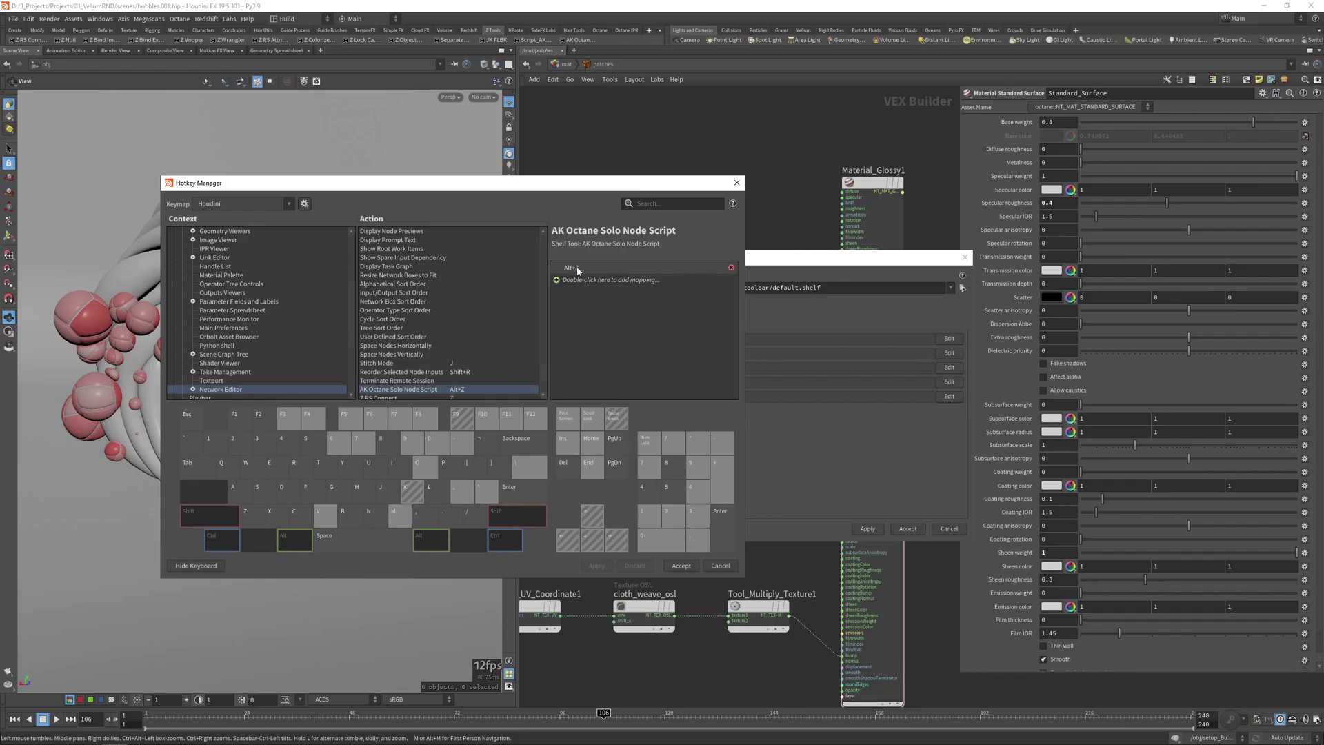
left_click(737, 185)
left_click(965, 257)
Run the solo script on Tool_ColorCorrection1 and run it on Standard_Surface to connect that material to the output.
scroll(710, 345, "down", 2)
middle_click_drag(710, 345, 677, 324)
left_click_drag(723, 320, 729, 486)
key("alt+z")
left_click(824, 394)
key("alt+z")
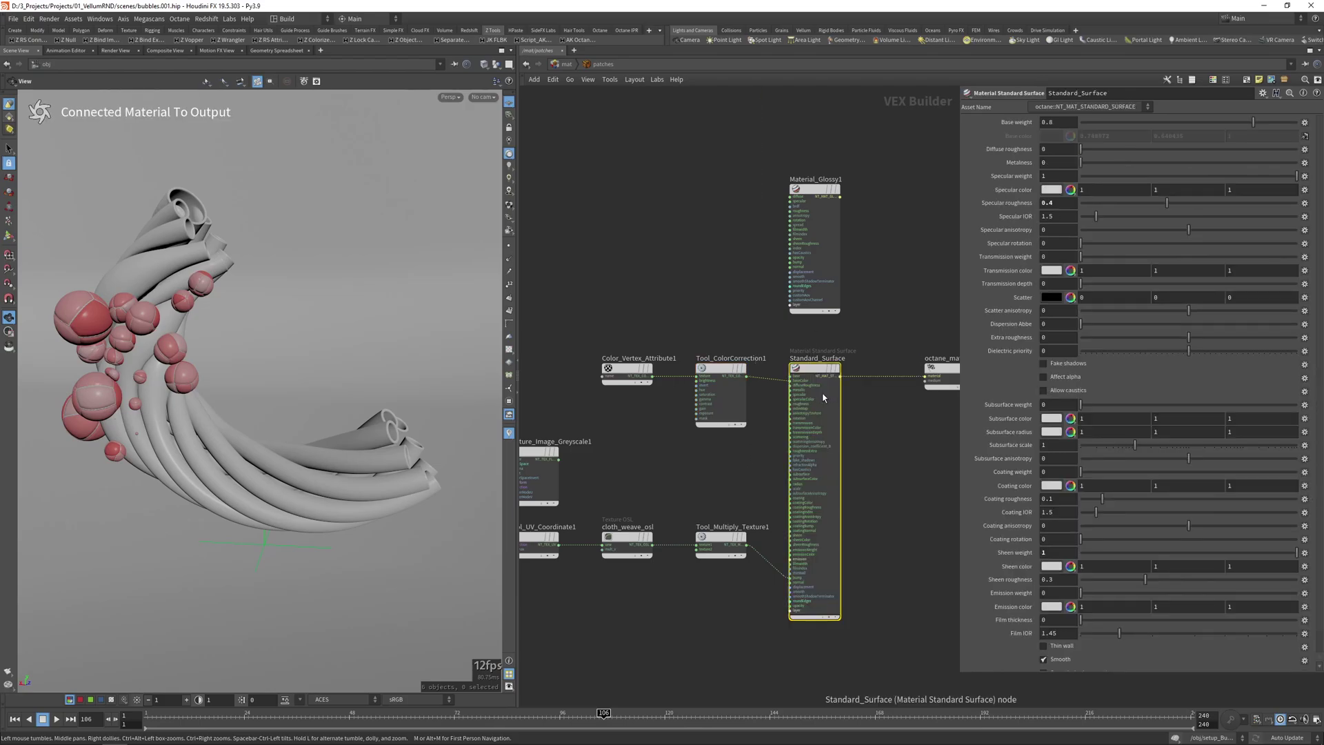
Solo Tool_ColorCorrection1 as a texture preview, and solo Material_Glossy1 as the output material.
middle_click_drag(741, 319, 704, 325)
scroll(704, 325, "down", 1)
left_click(697, 365)
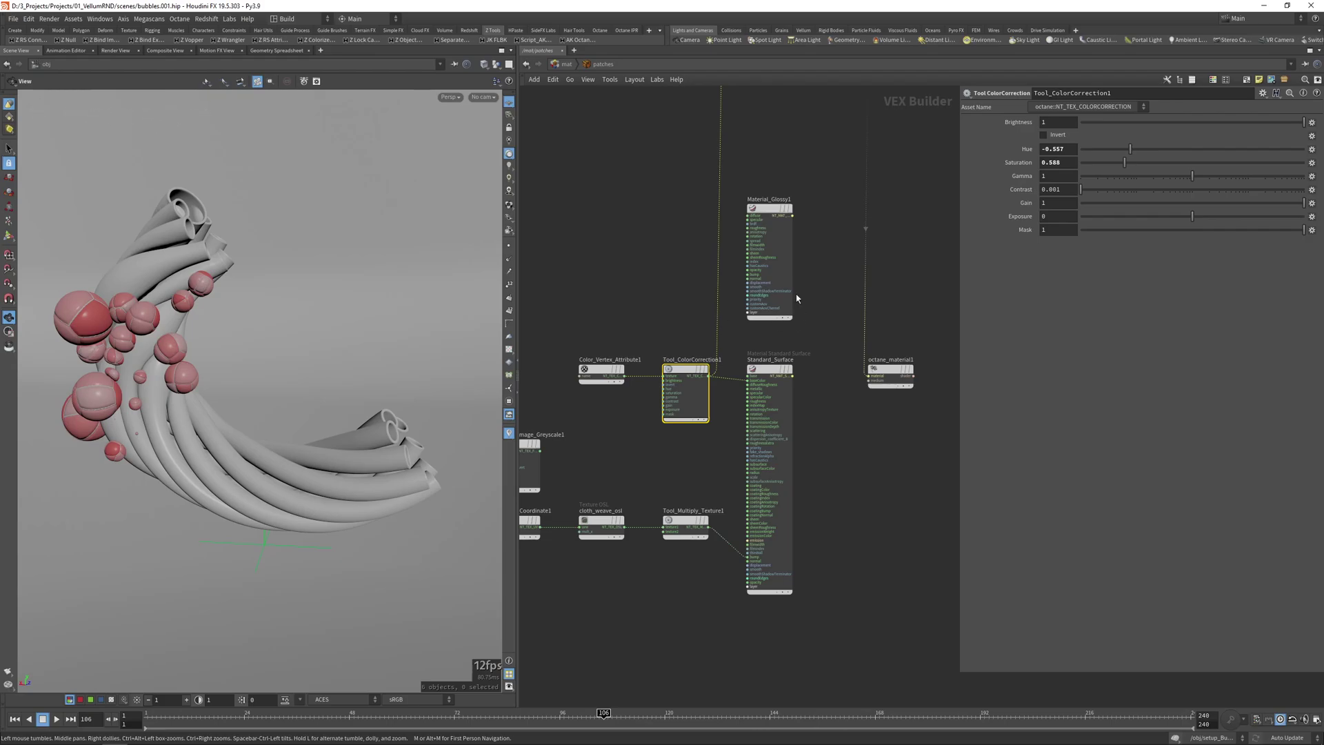
left_click(793, 222)
key("alt+z")
Alternate the solo script between Standard_Surface and Tool_ColorCorrection1, ending on the Tool_ColorCorrection1 texture preview.
left_click(776, 371)
key("alt+z")
left_click(694, 373)
key("alt+z")
left_click_drag(722, 469, 836, 481)
left_click(690, 396)
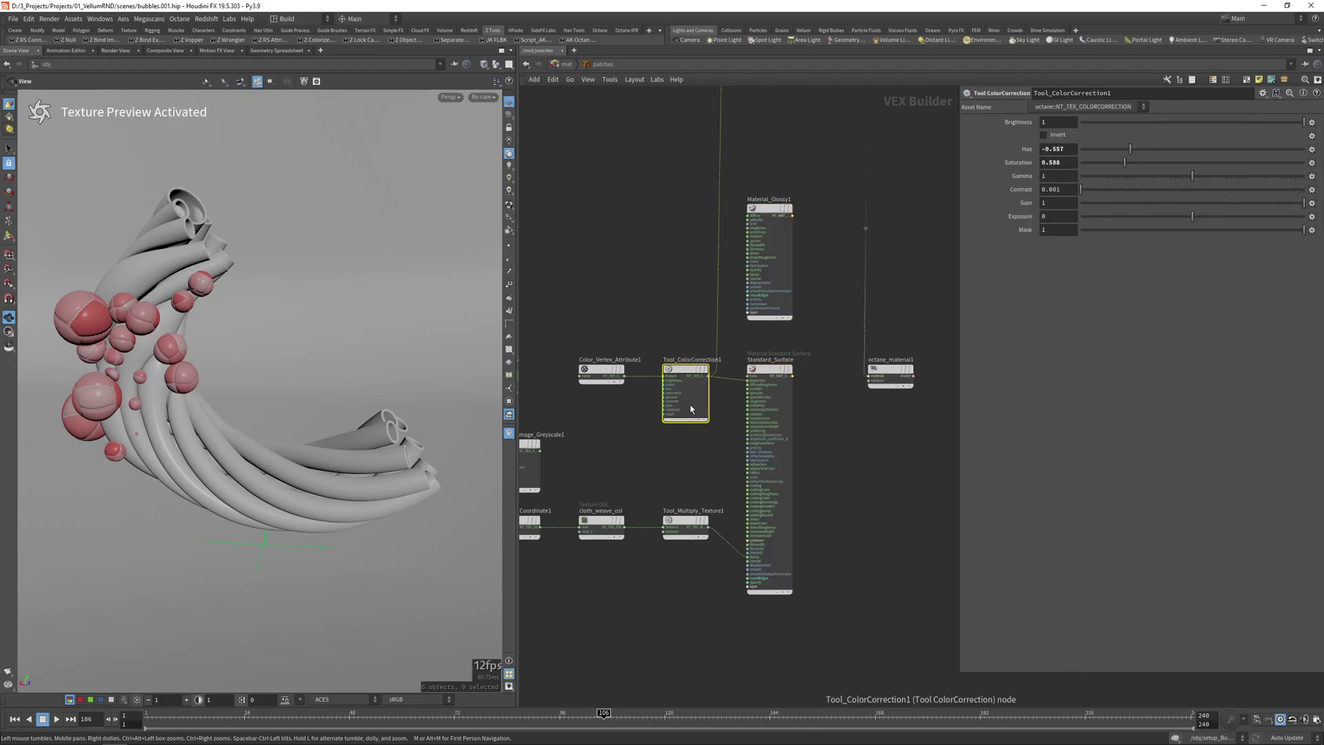
Solo Material_Glossy1 so that it feeds octane_material1.
left_click(776, 255)
middle_click_drag(834, 209, 818, 224)
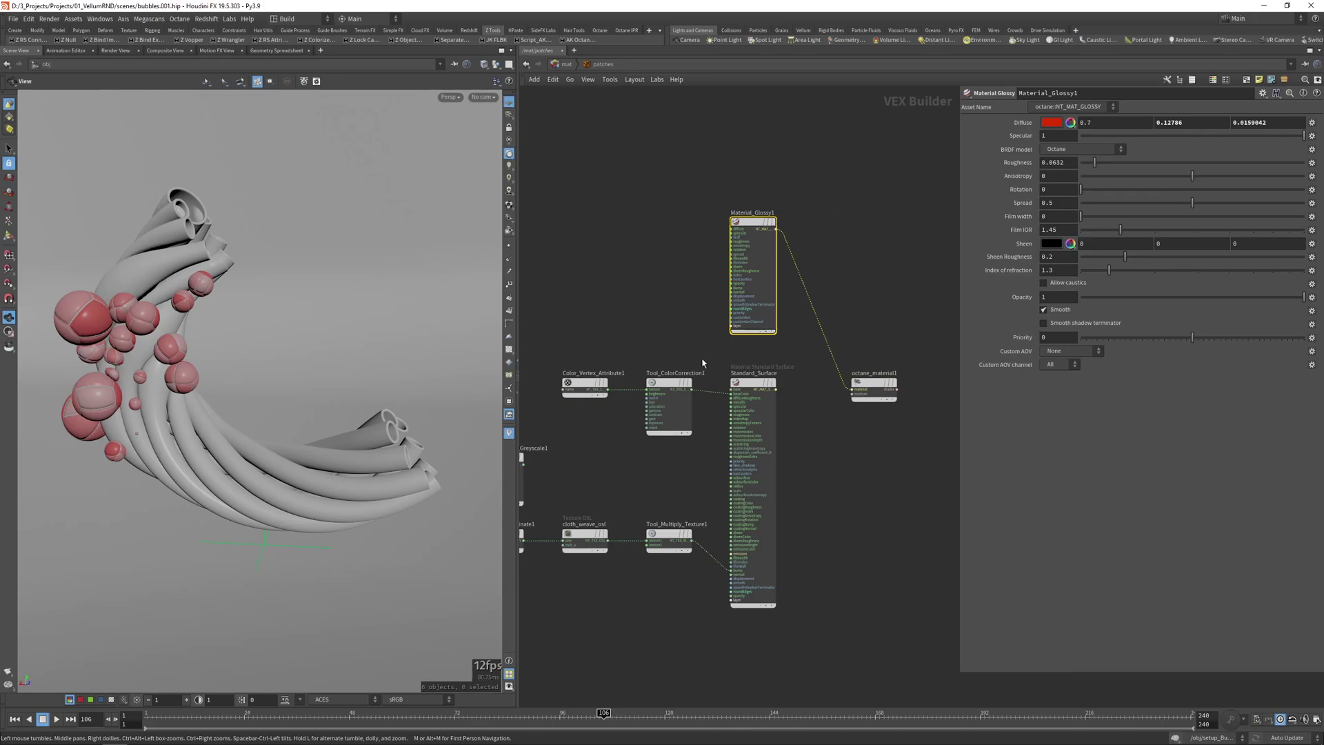
middle_click_drag(702, 361, 768, 299)
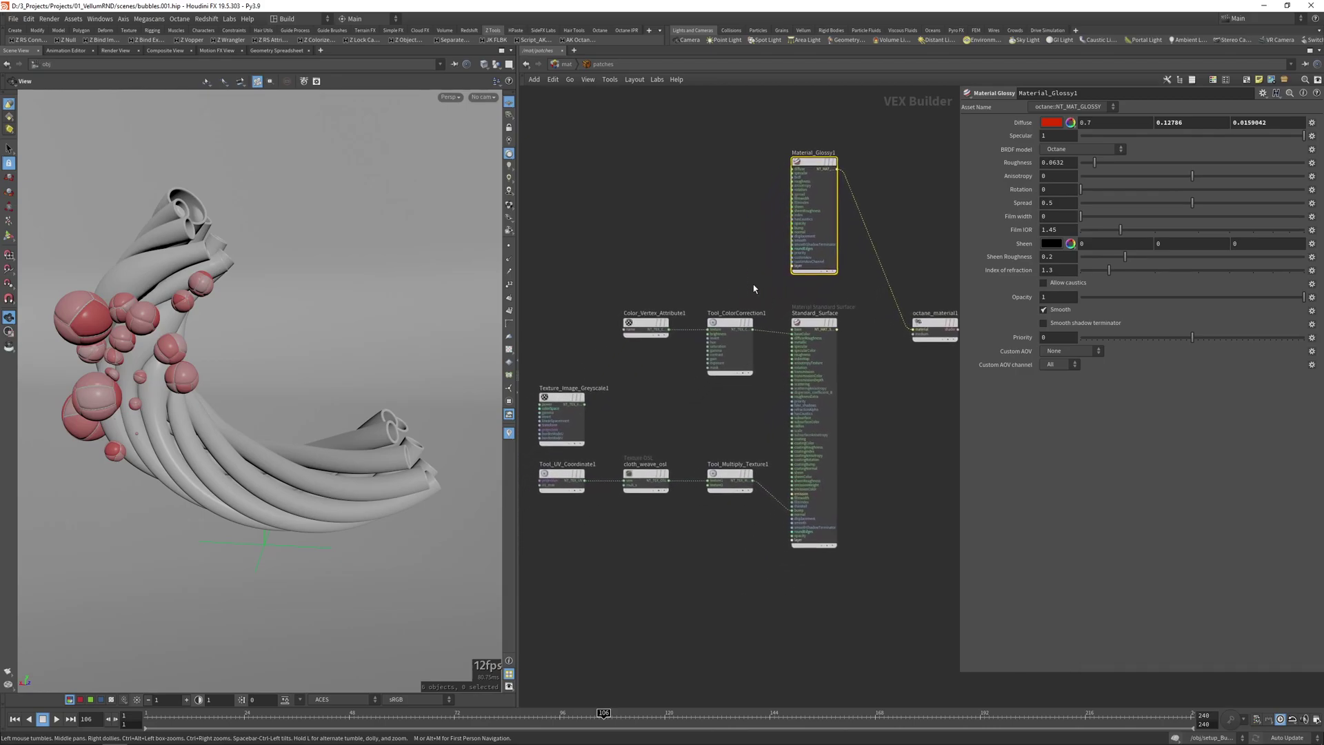